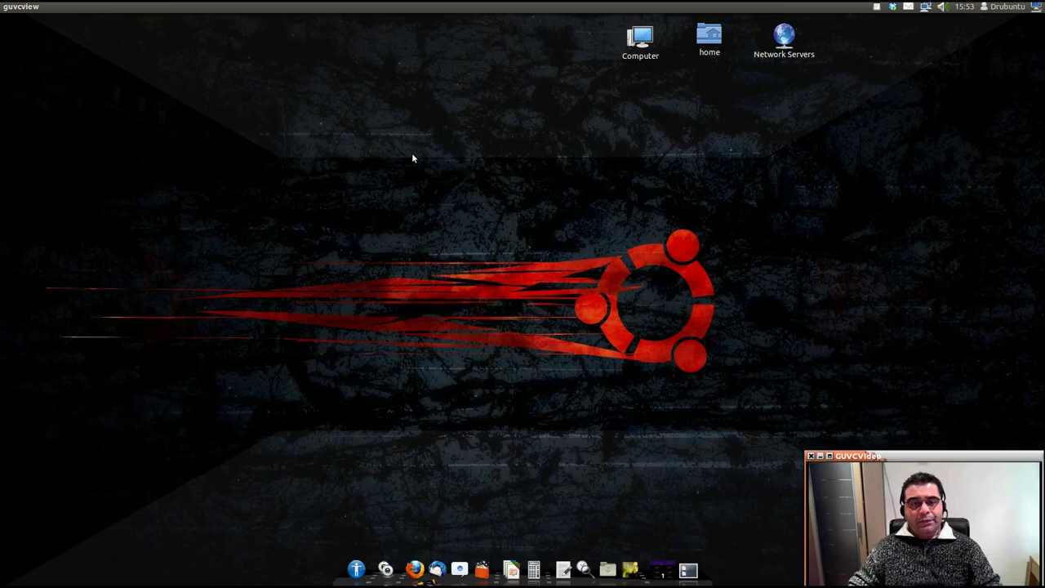
- Search the installed applications for "sys", open Systemüberwachung to check the host's system and hardware details, and close it
{"action": "mouse_move", "coordinate": [1, 171]}
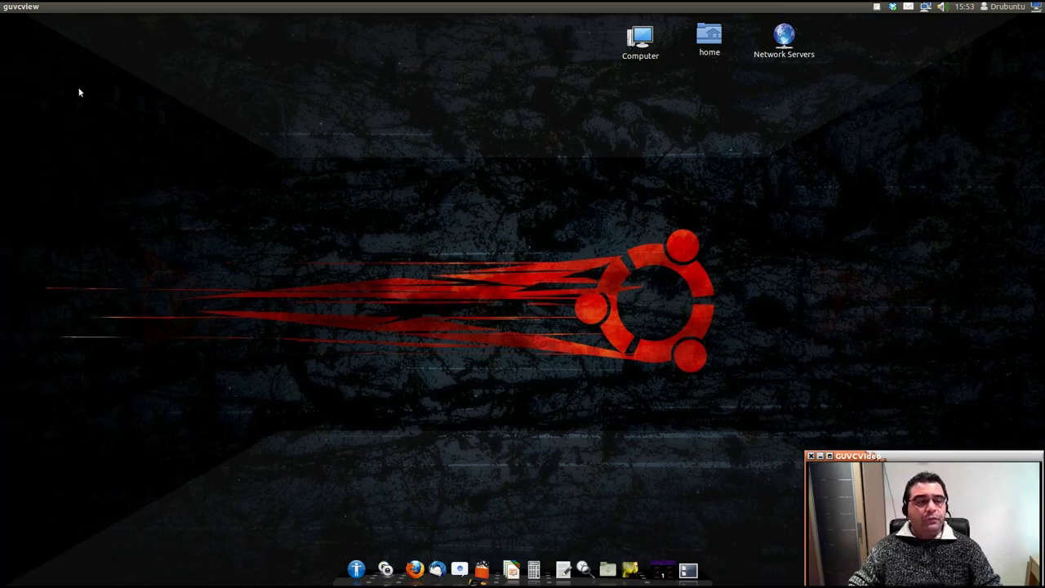
{"action": "left_click", "coordinate": [14, 26]}
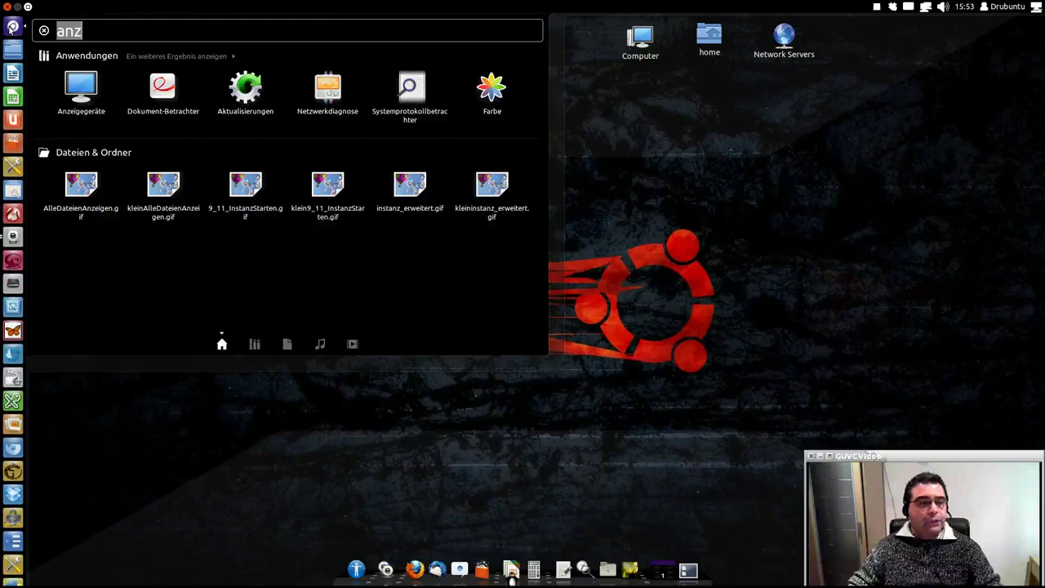
{"action": "type", "text": "sys"}
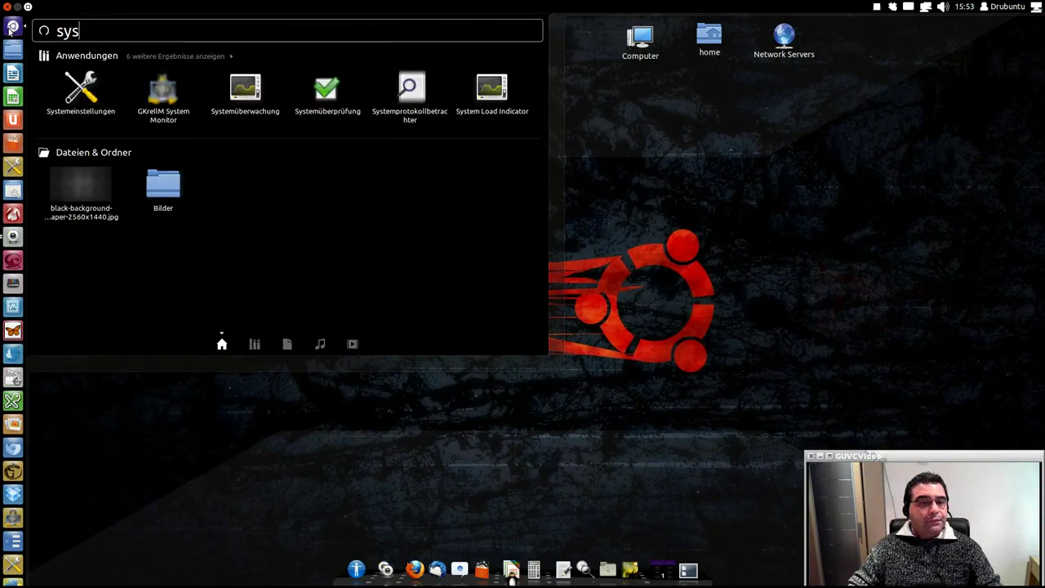
{"action": "left_click", "coordinate": [239, 103]}
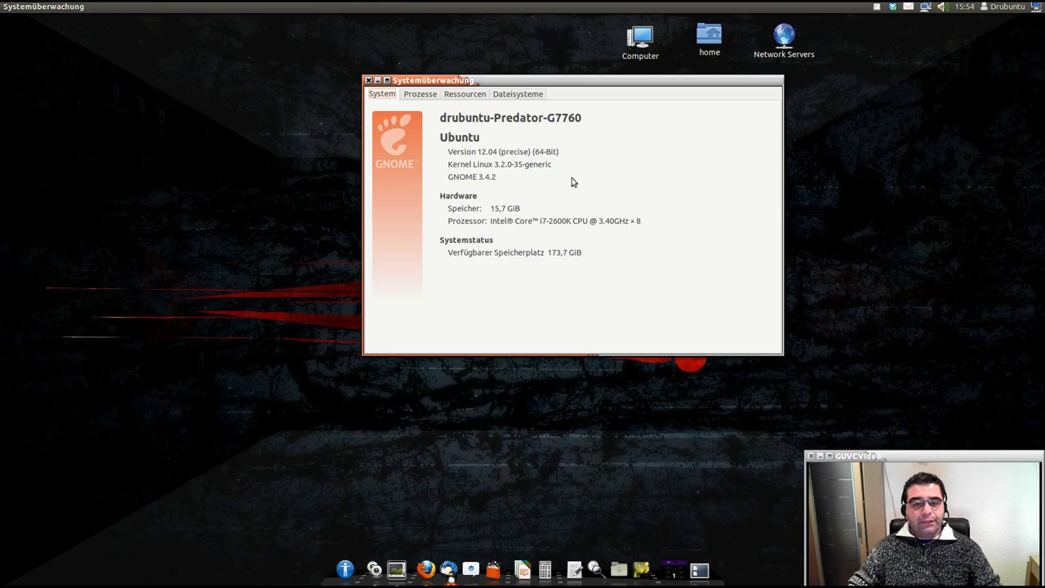
{"action": "left_click", "coordinate": [367, 81]}
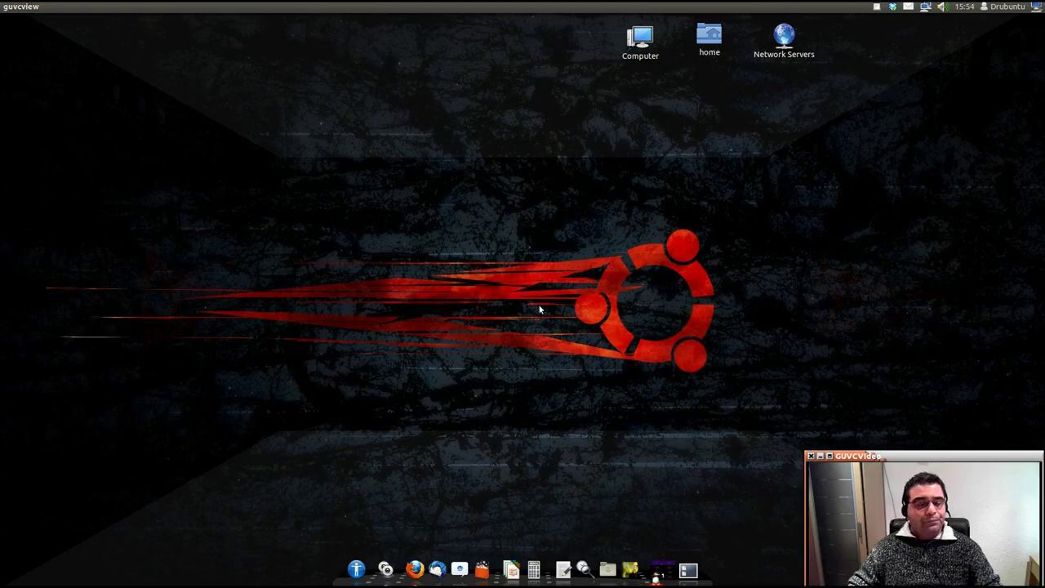
- Look up VirtualBox in the Ubuntu Software-Center by searching for "virt", select its entry, and close the Software-Center
{"action": "mouse_move", "coordinate": [2, 232]}
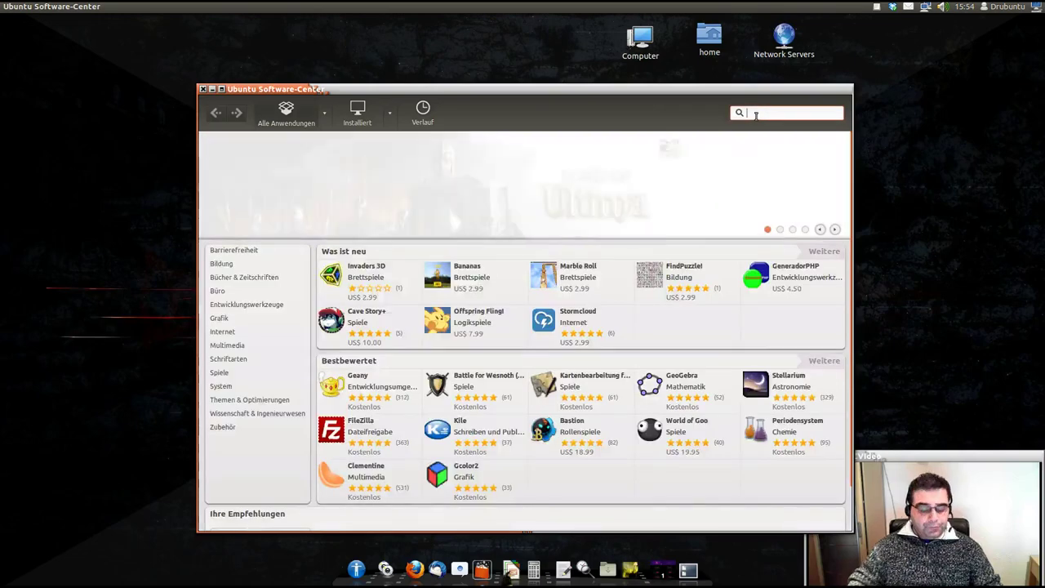
{"action": "type", "text": "virt"}
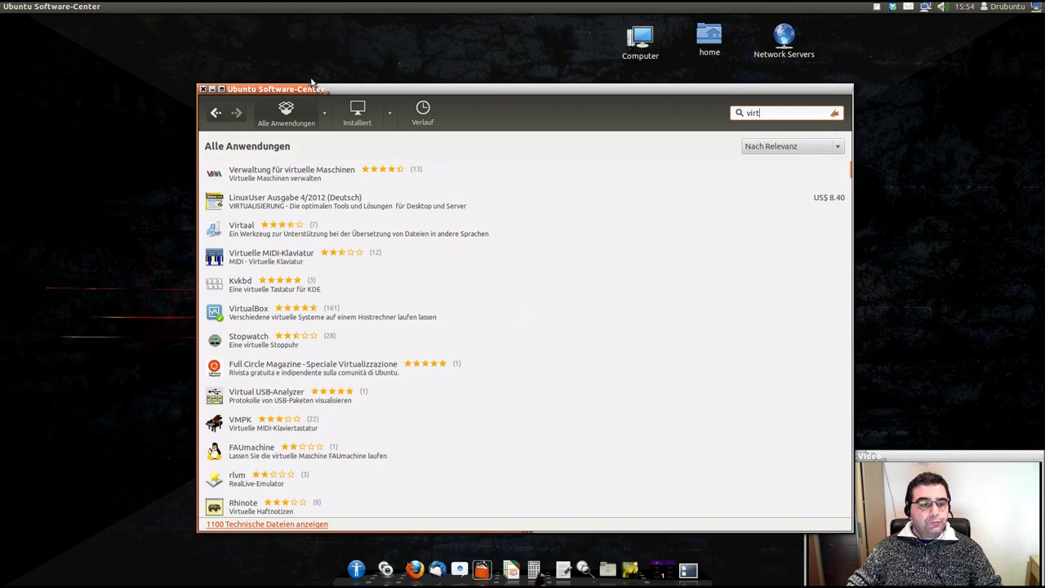
{"action": "left_click", "coordinate": [245, 313]}
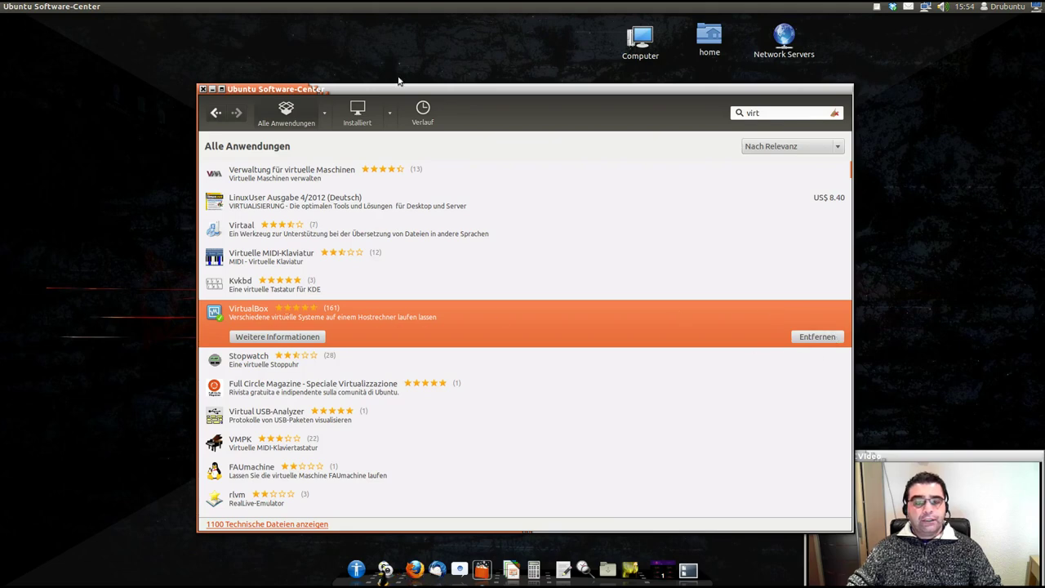
{"action": "left_click", "coordinate": [202, 88]}
- Open Oracle VM VirtualBox Manager and move its window slightly higher on the desktop
{"action": "mouse_move", "coordinate": [1, 122]}
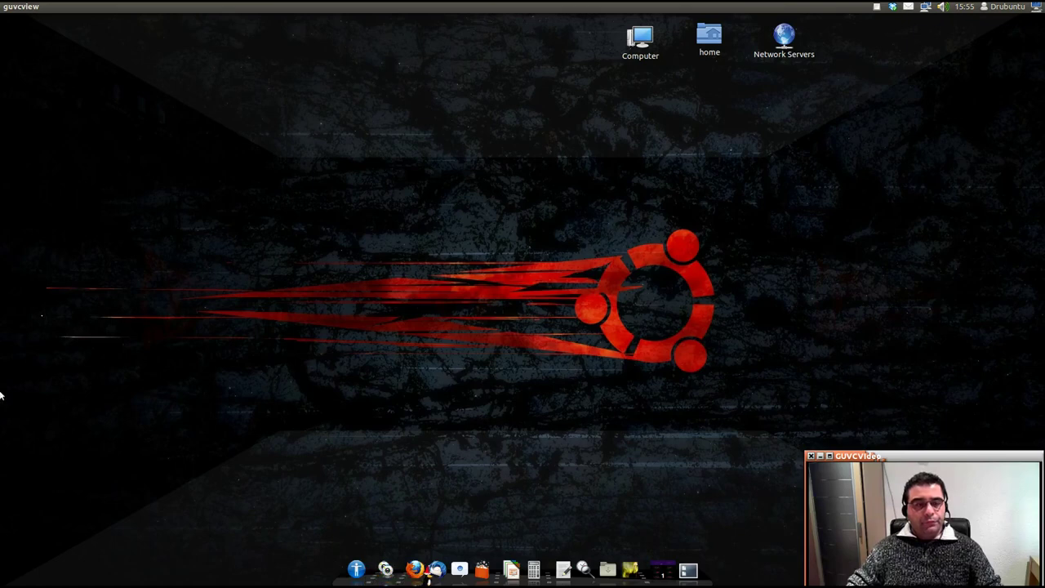
{"action": "mouse_move", "coordinate": [10, 375]}
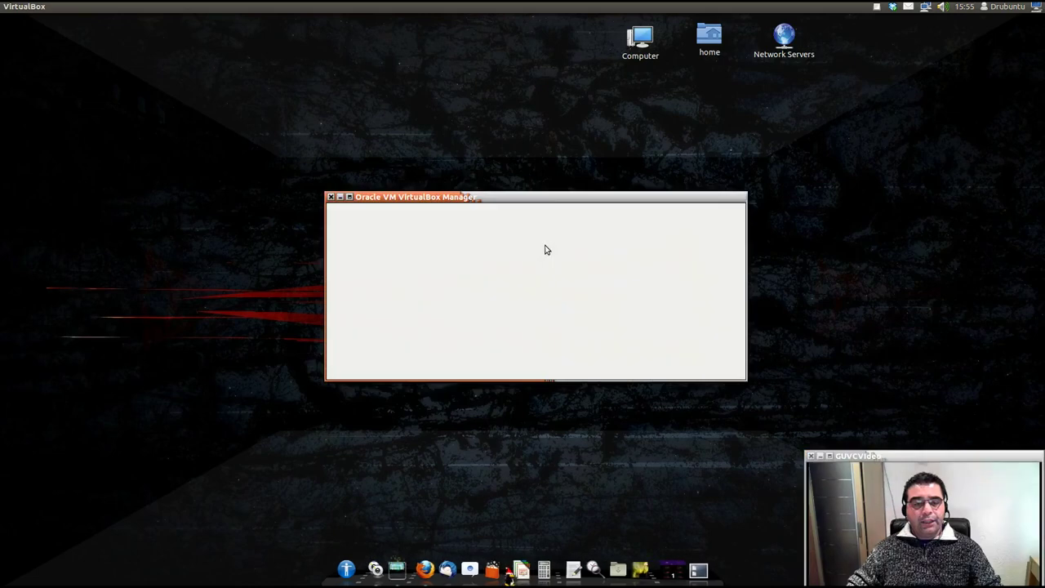
{"action": "left_click_drag", "start_coordinate": [539, 198], "coordinate": [546, 130]}
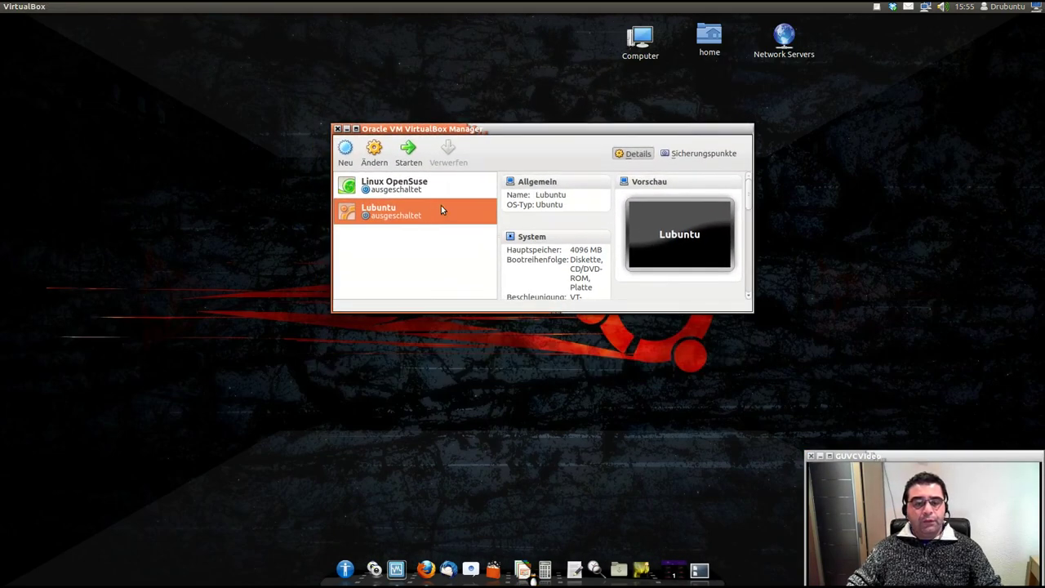
- Start a new virtual machine named Ubuntu12.04 with Linux as operating system and Ubuntu as version
{"action": "left_click", "coordinate": [347, 152]}
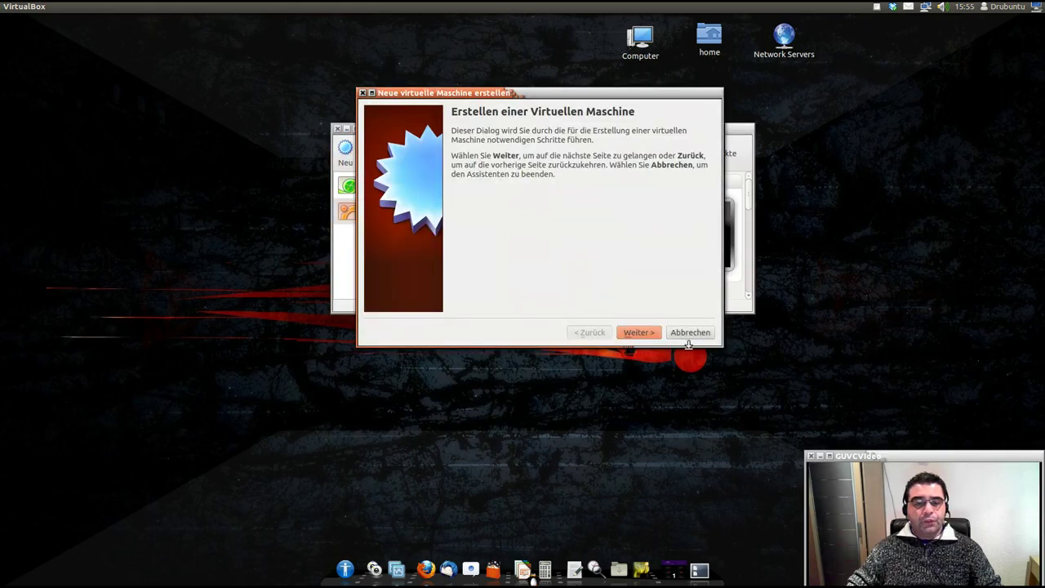
{"action": "left_click", "coordinate": [633, 334]}
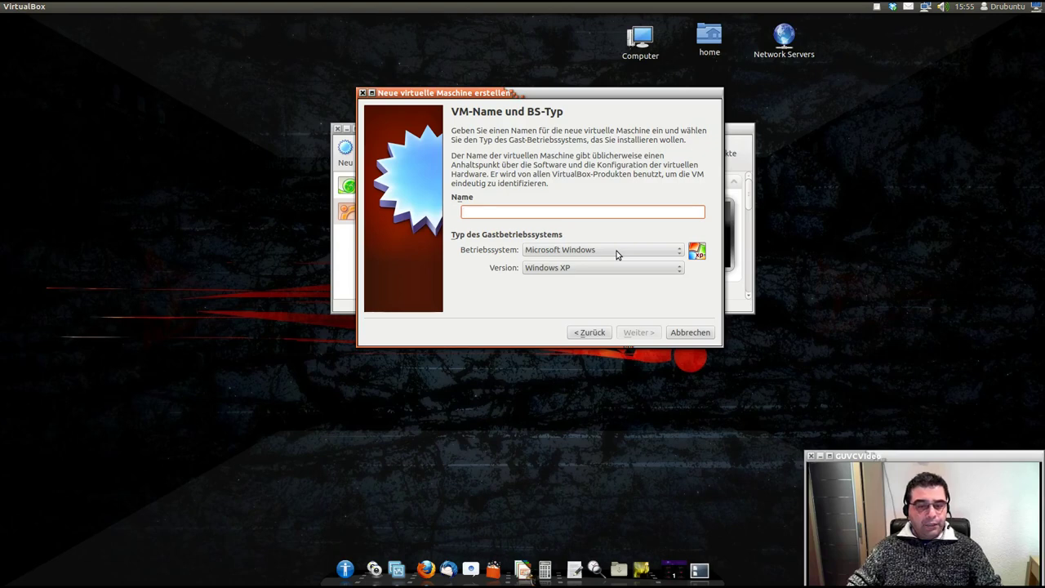
{"action": "type", "text": "Ubuntu"}
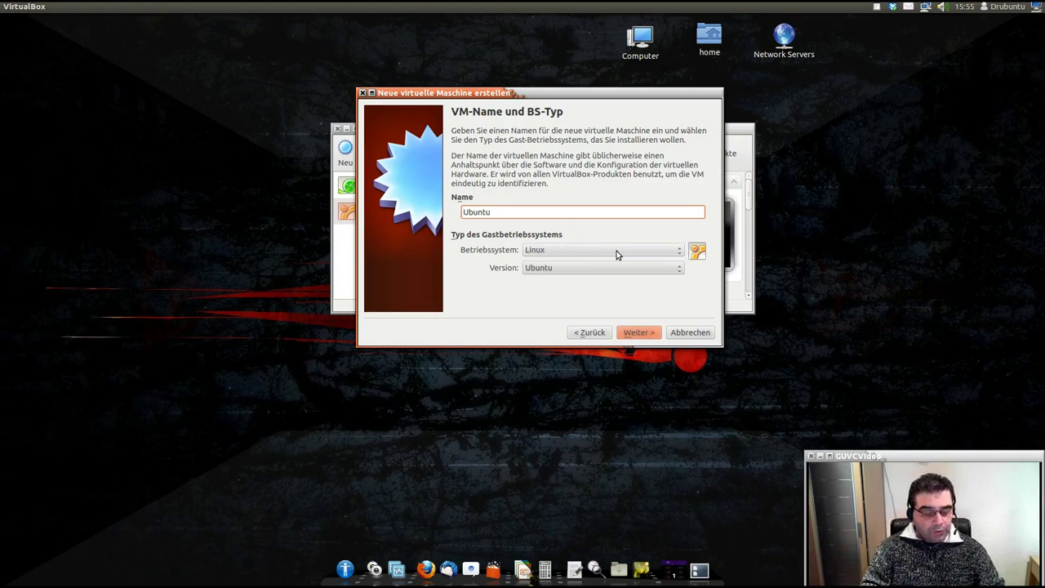
{"action": "type", "text": "12.04"}
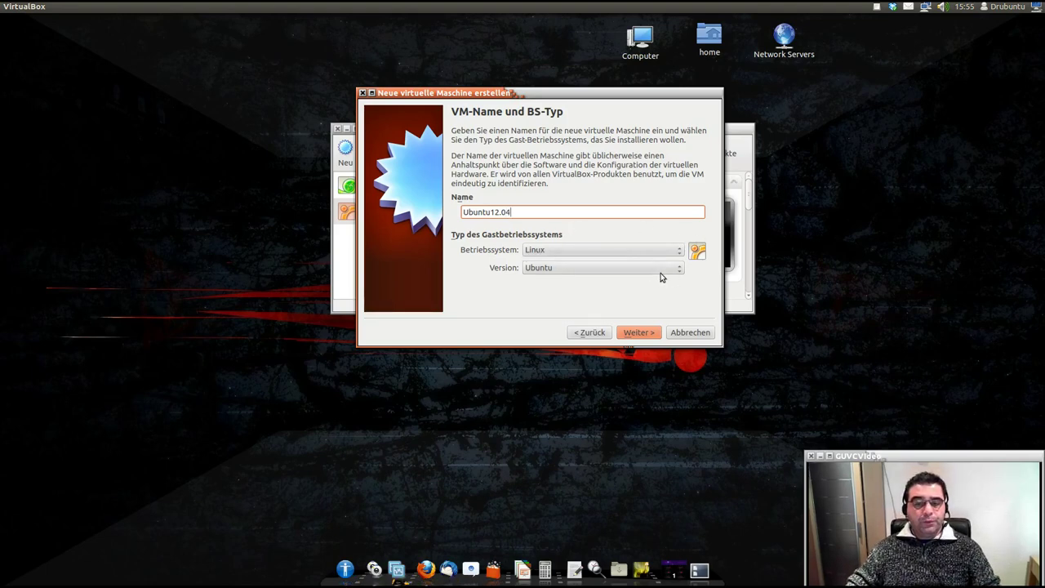
{"action": "left_click", "coordinate": [641, 334]}
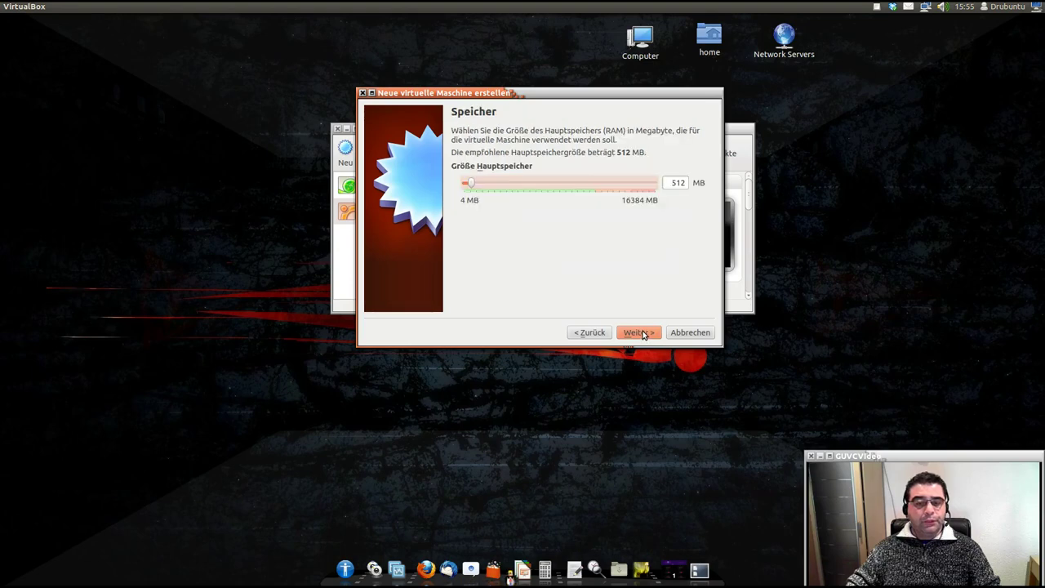
- Set the new virtual machine's main memory to 4096 MB and continue to the hard disk choice
{"action": "double_click", "coordinate": [677, 182]}
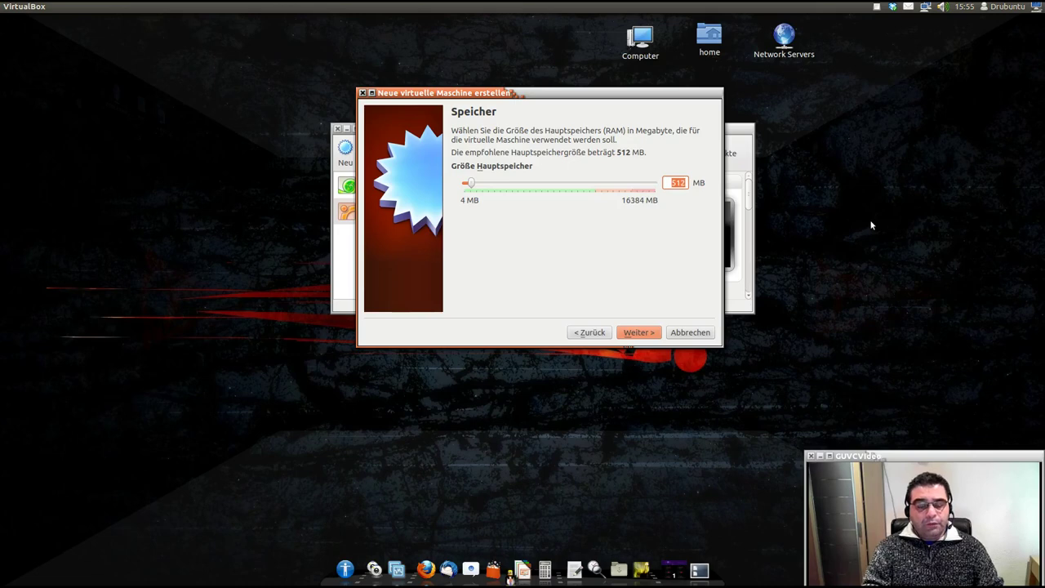
{"action": "type", "text": "4"}
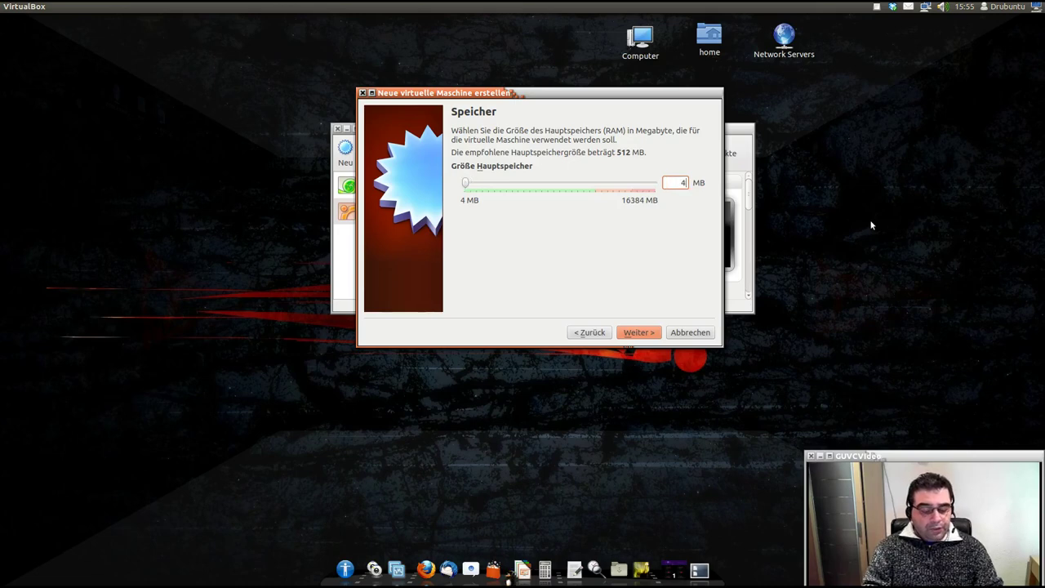
{"action": "type", "text": "0"}
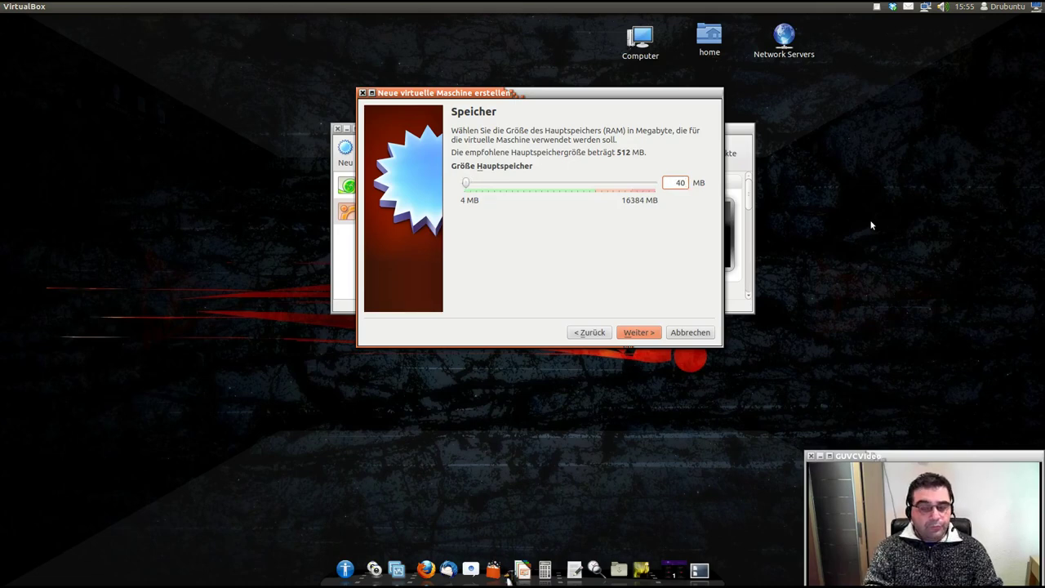
{"action": "type", "text": "96"}
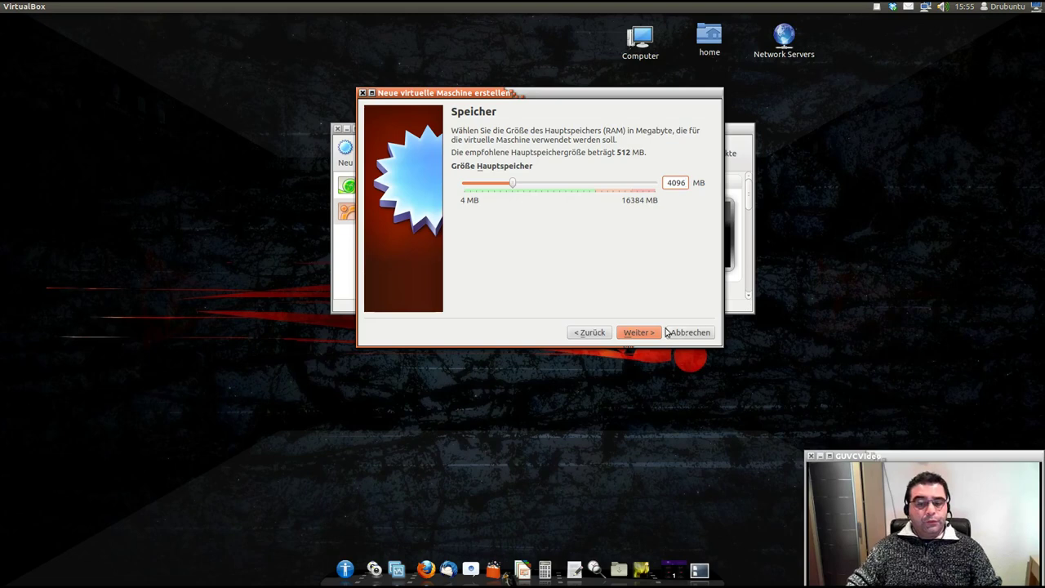
{"action": "left_click", "coordinate": [628, 330]}
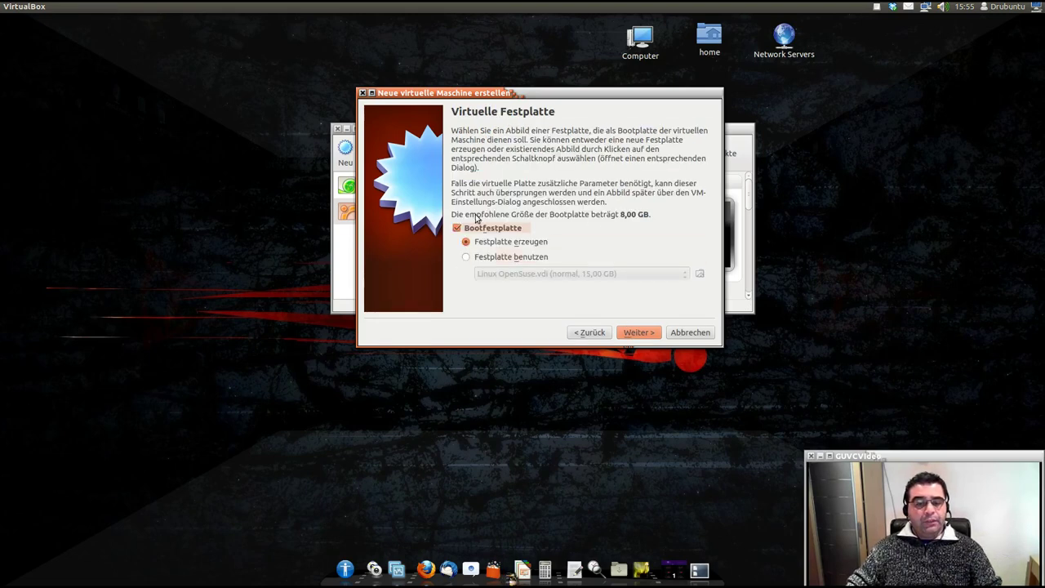
- Choose to create a new boot disk as a dynamically allocated VDI (VirtualBox Disk Image)
{"action": "left_click", "coordinate": [640, 333]}
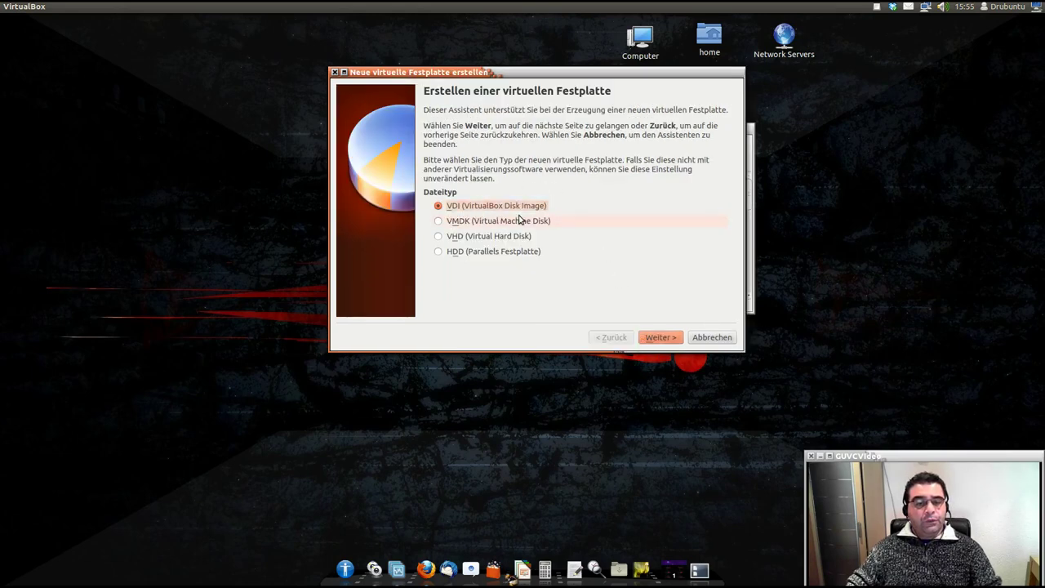
{"action": "left_click", "coordinate": [652, 333]}
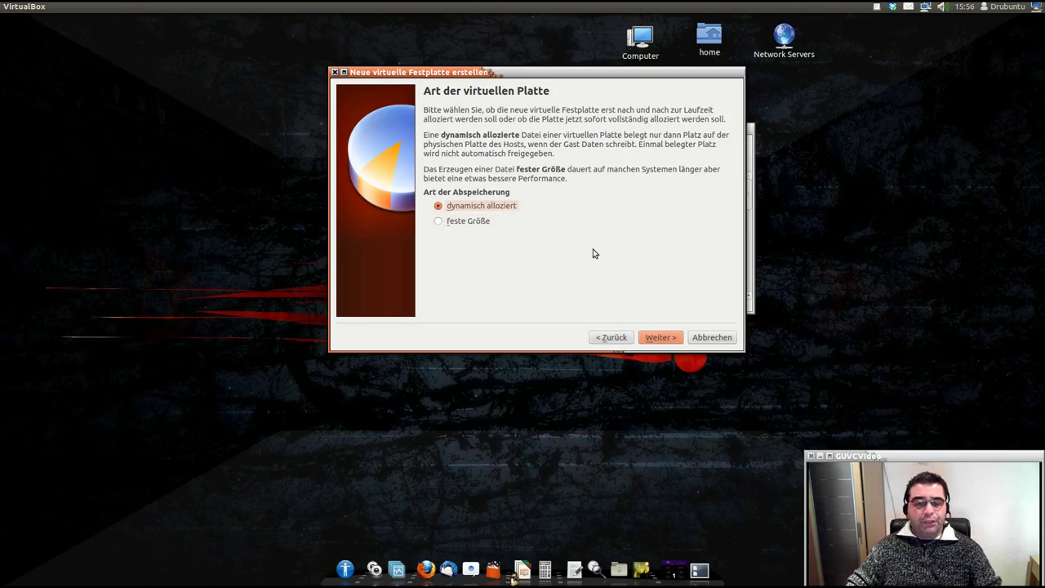
{"action": "left_click", "coordinate": [672, 341]}
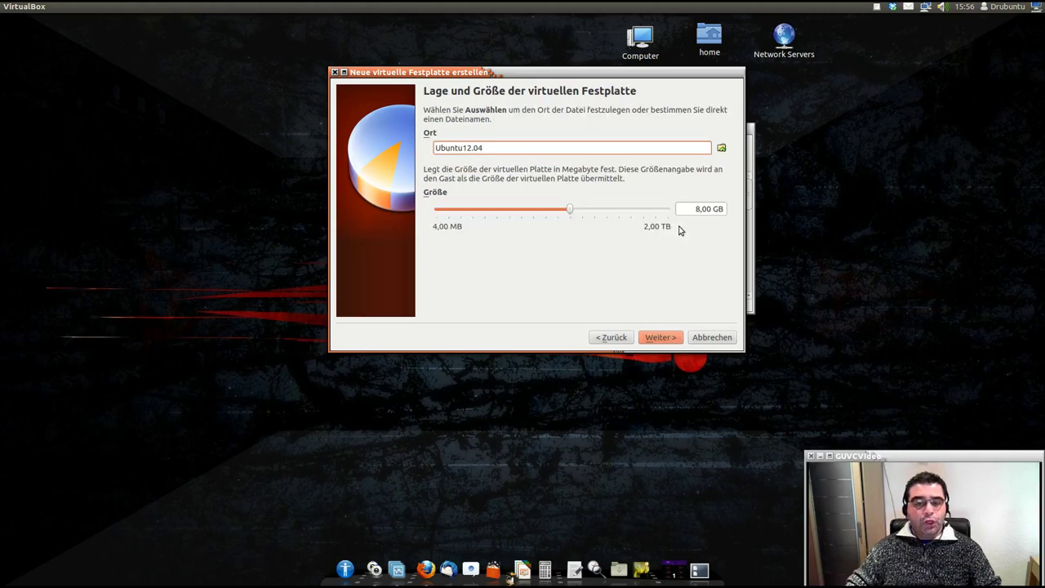
- Set the virtual disk's size to 20 GB and create both the disk and the virtual machine
{"action": "left_click", "coordinate": [701, 209]}
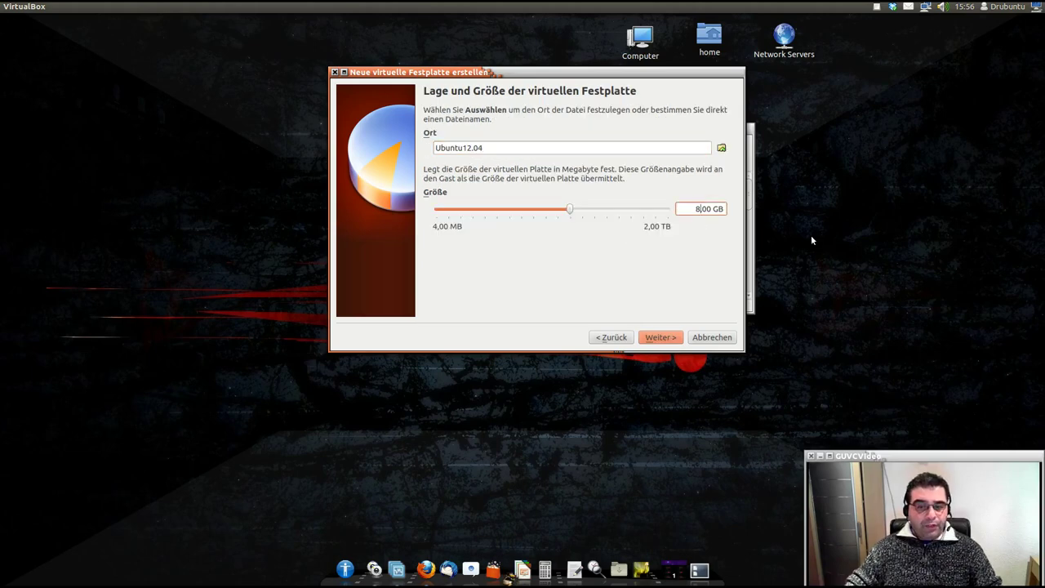
{"action": "key", "text": "BackSpace"}
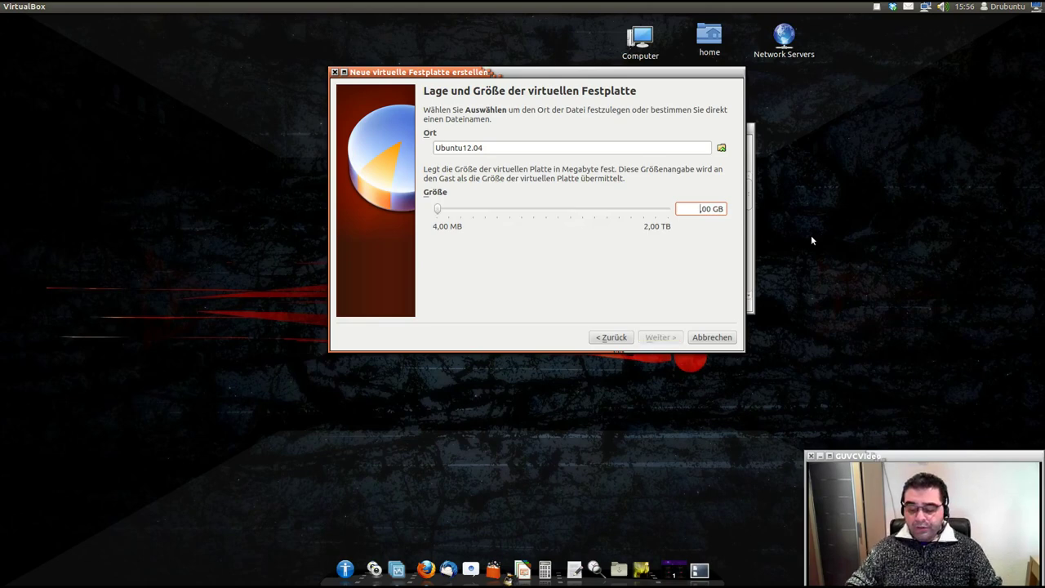
{"action": "type", "text": "20"}
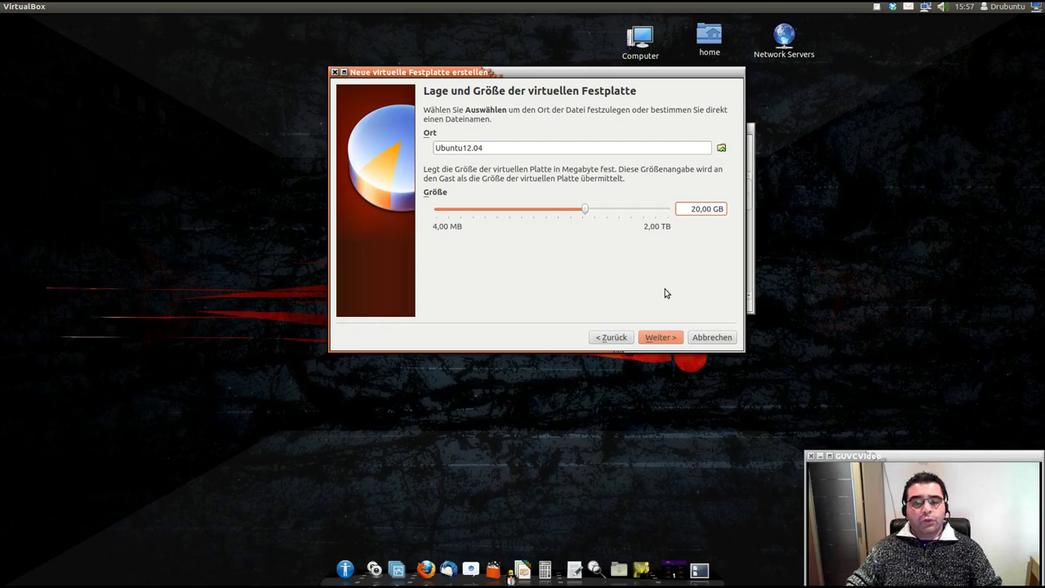
{"action": "left_click", "coordinate": [660, 337]}
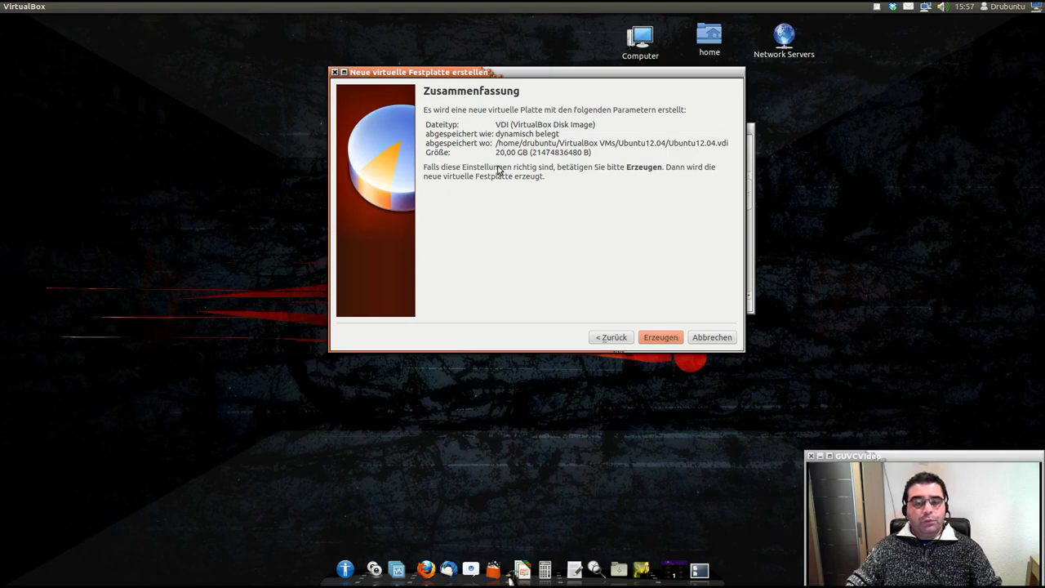
{"action": "left_click", "coordinate": [661, 339]}
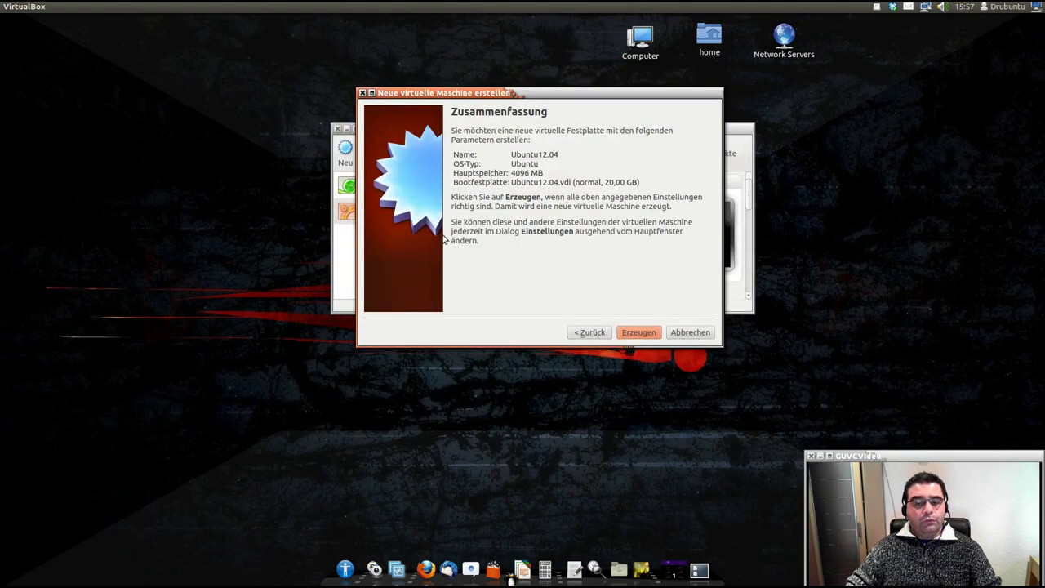
{"action": "left_click", "coordinate": [639, 332]}
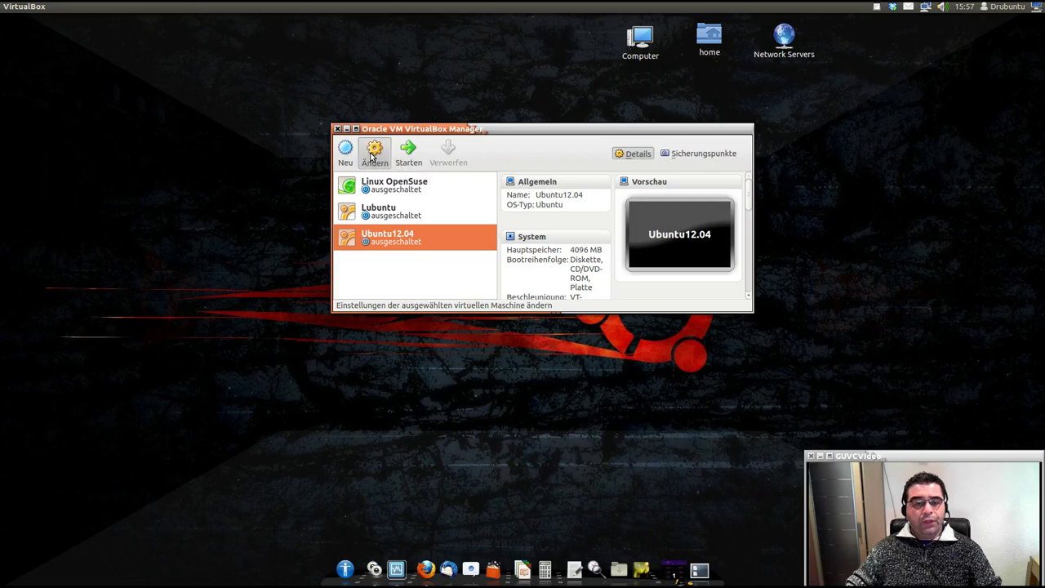
- Set the Ubuntu12.04 machine's processor count to 2 and check its hardware virtualization options
{"action": "left_click", "coordinate": [373, 155]}
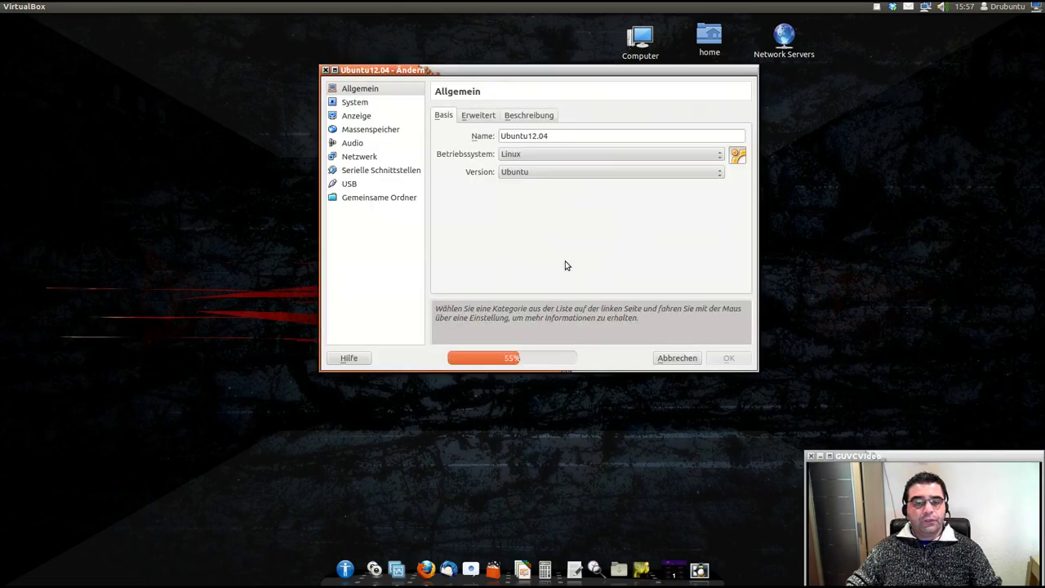
{"action": "left_click", "coordinate": [361, 103]}
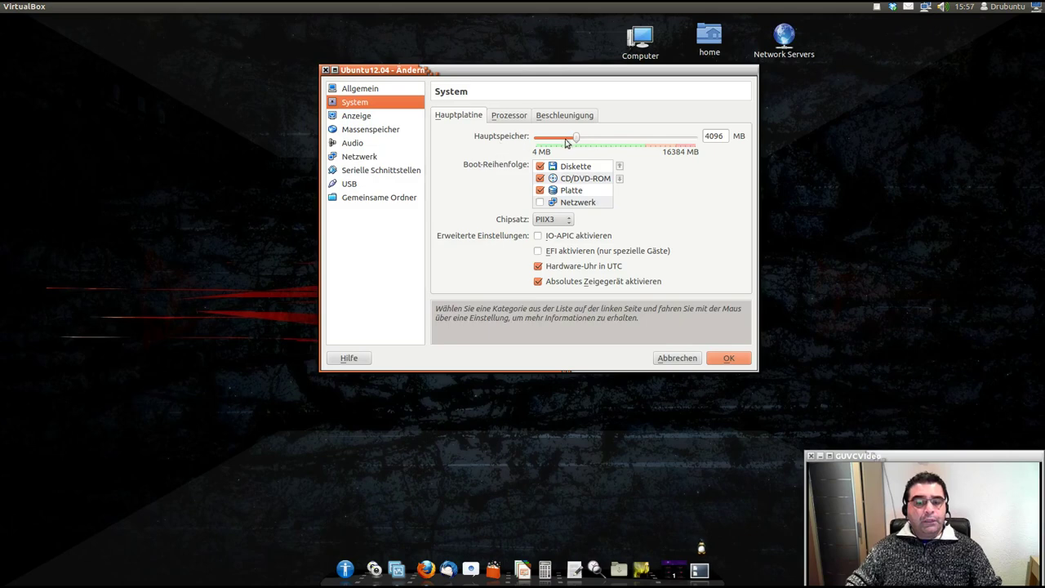
{"action": "left_click", "coordinate": [512, 118]}
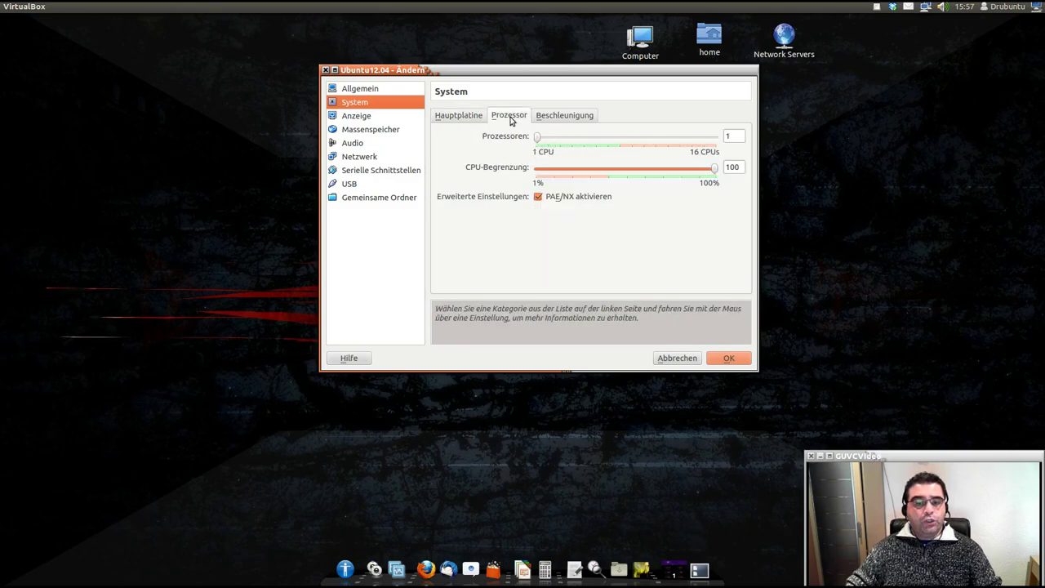
{"action": "double_click", "coordinate": [732, 135]}
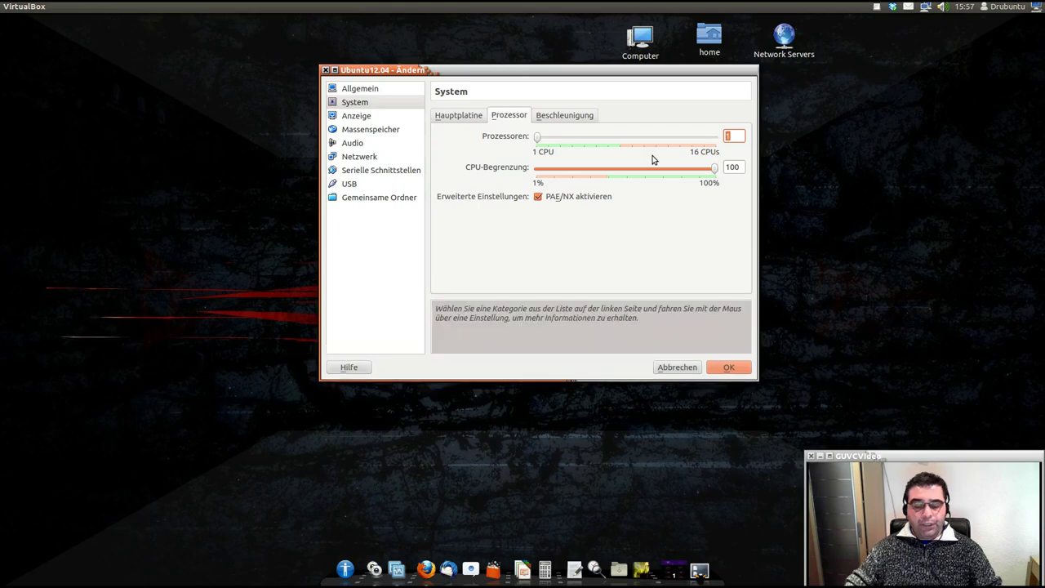
{"action": "key", "text": "BackSpace"}
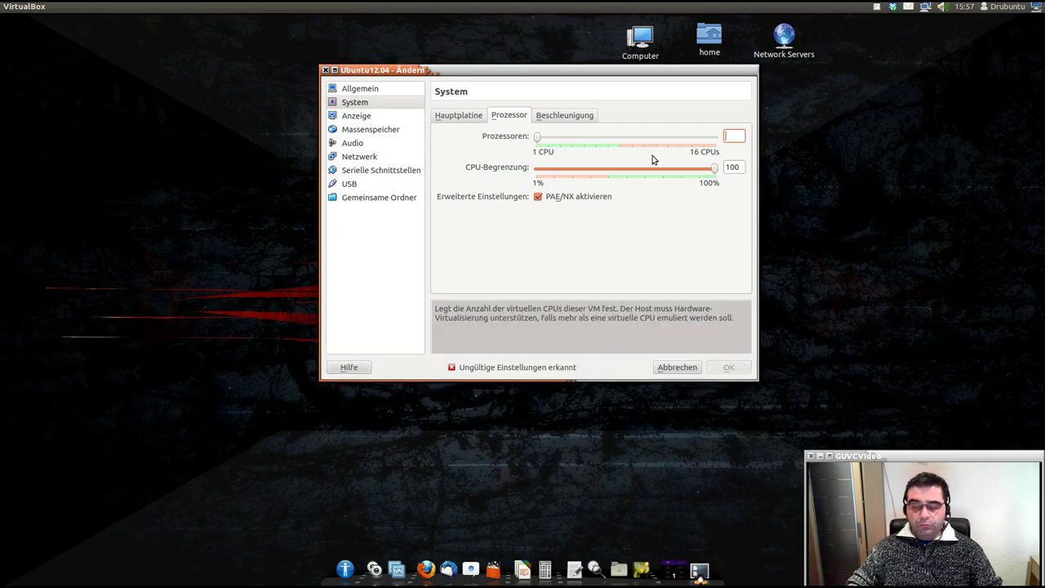
{"action": "type", "text": "2"}
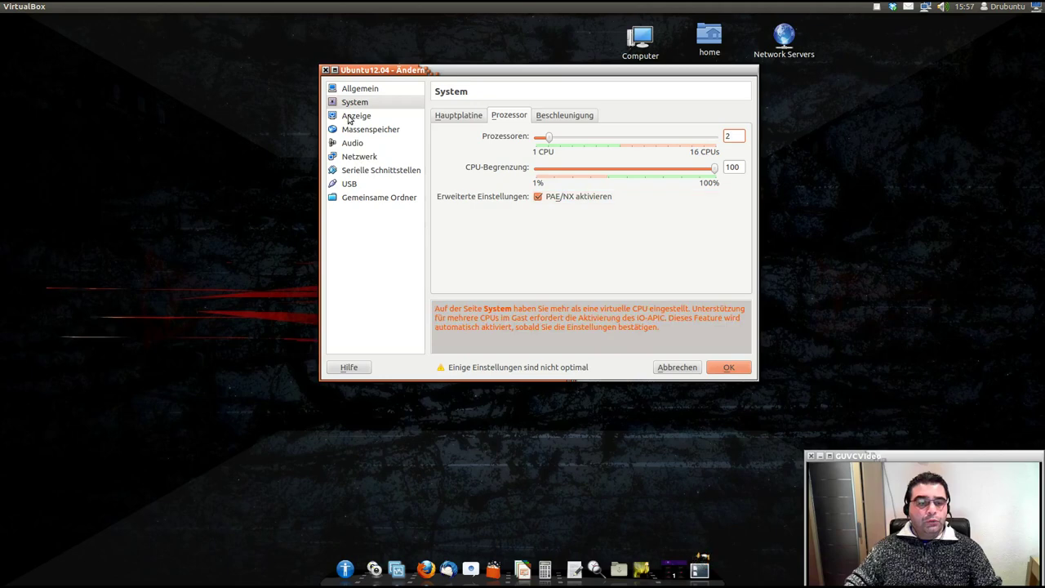
{"action": "left_click", "coordinate": [554, 117]}
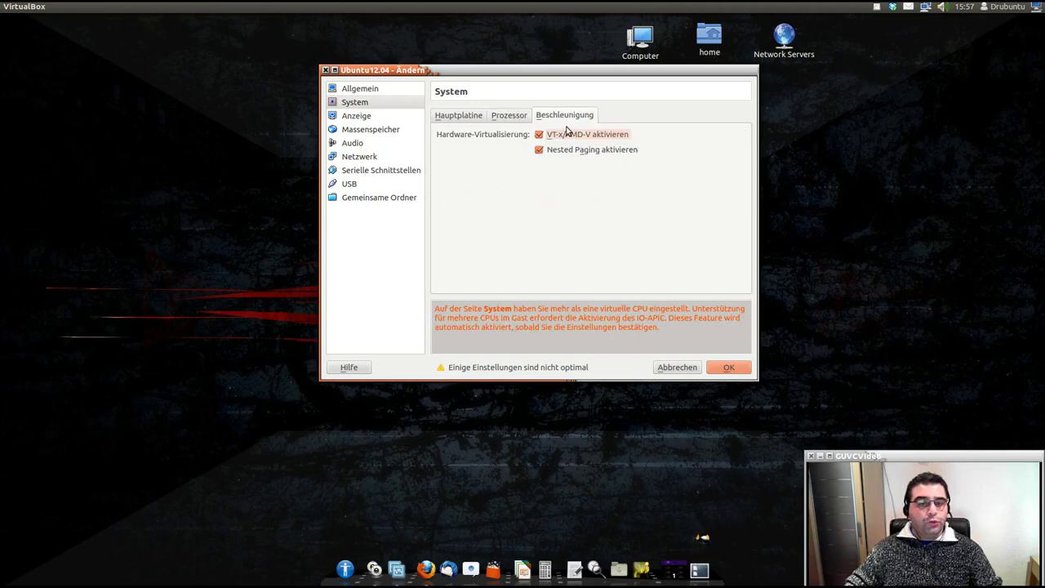
- Set the machine's graphics memory to 128 MB, enable 3D and 2D video acceleration, and save the settings
{"action": "left_click", "coordinate": [351, 116]}
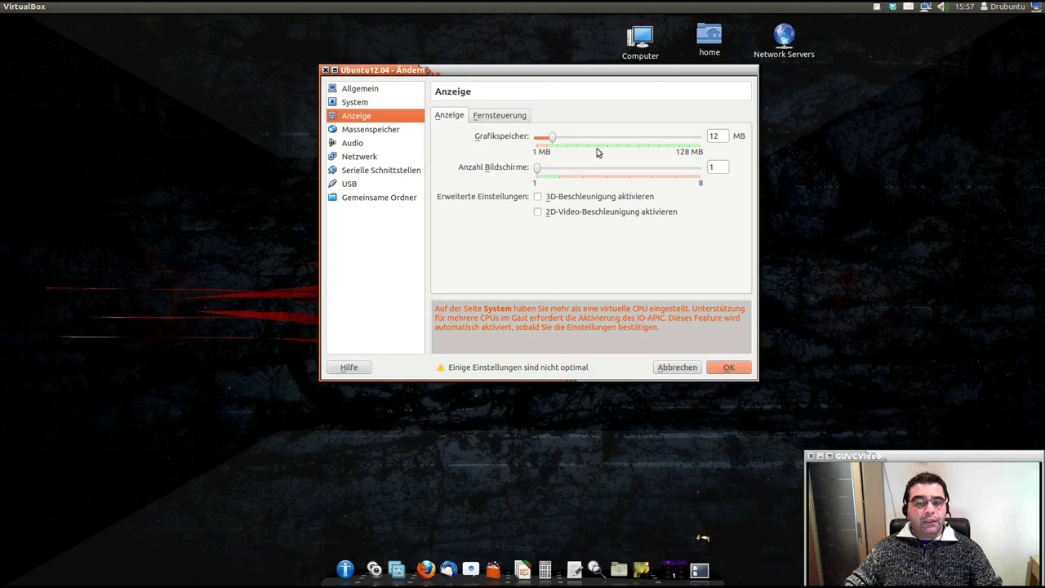
{"action": "left_click", "coordinate": [715, 136]}
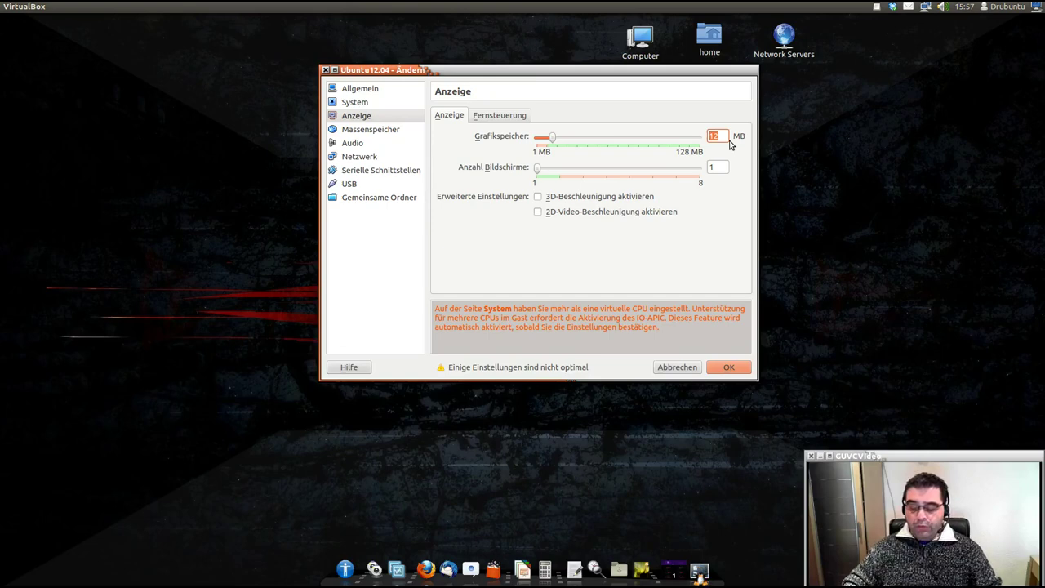
{"action": "type", "text": "1"}
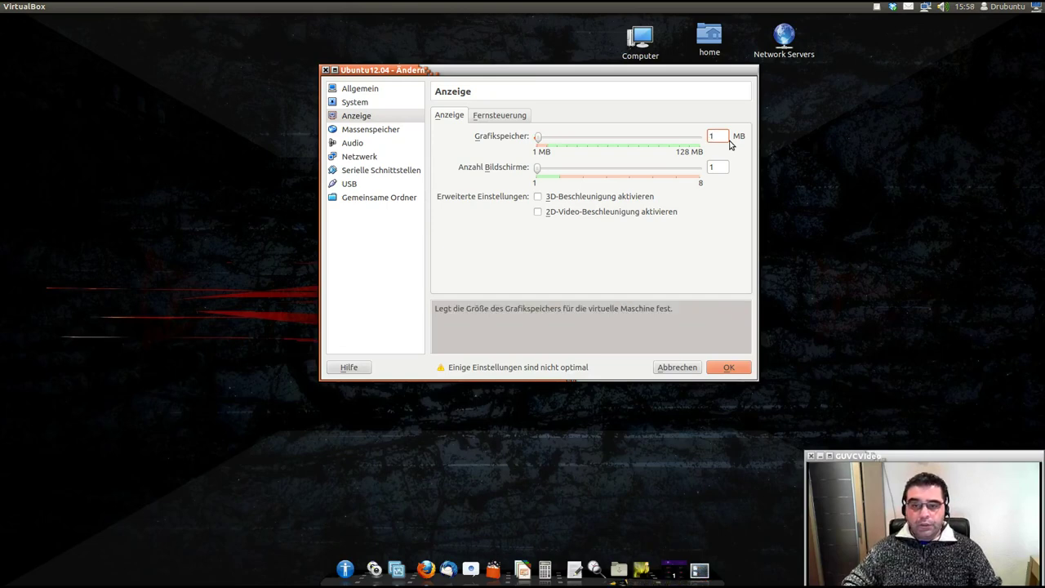
{"action": "type", "text": "28"}
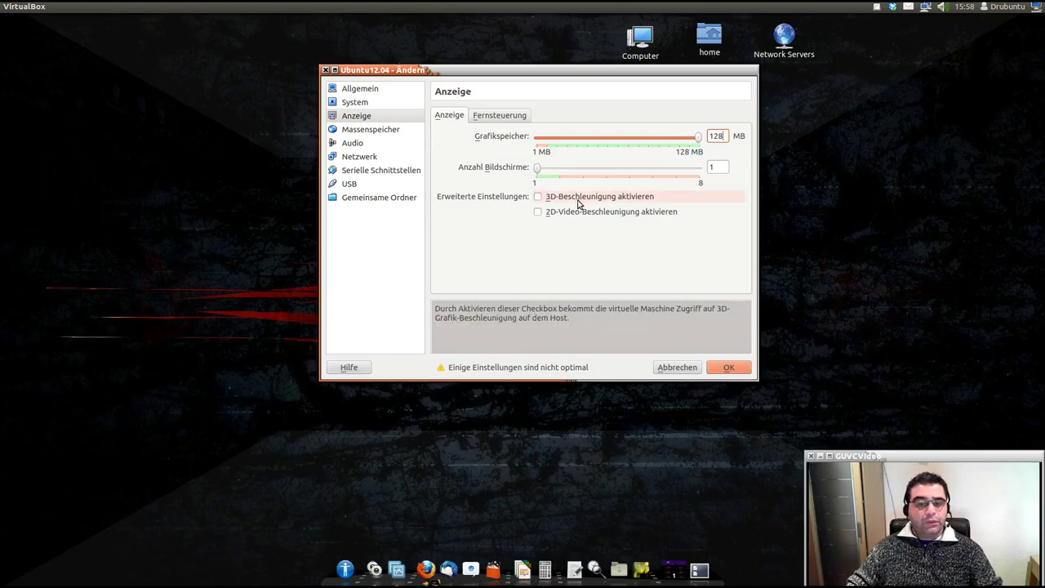
{"action": "left_click", "coordinate": [538, 200]}
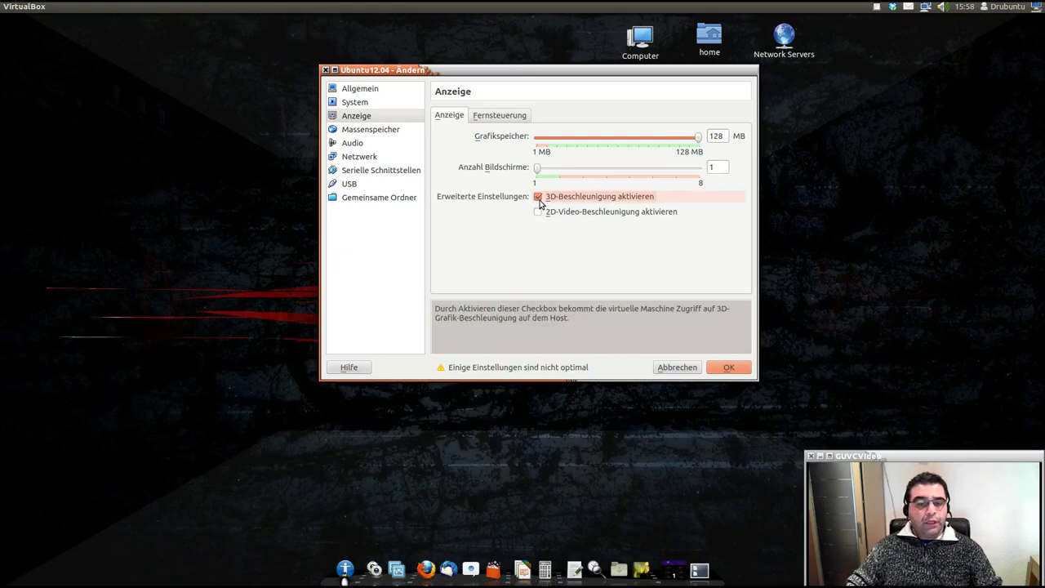
{"action": "left_click", "coordinate": [545, 212]}
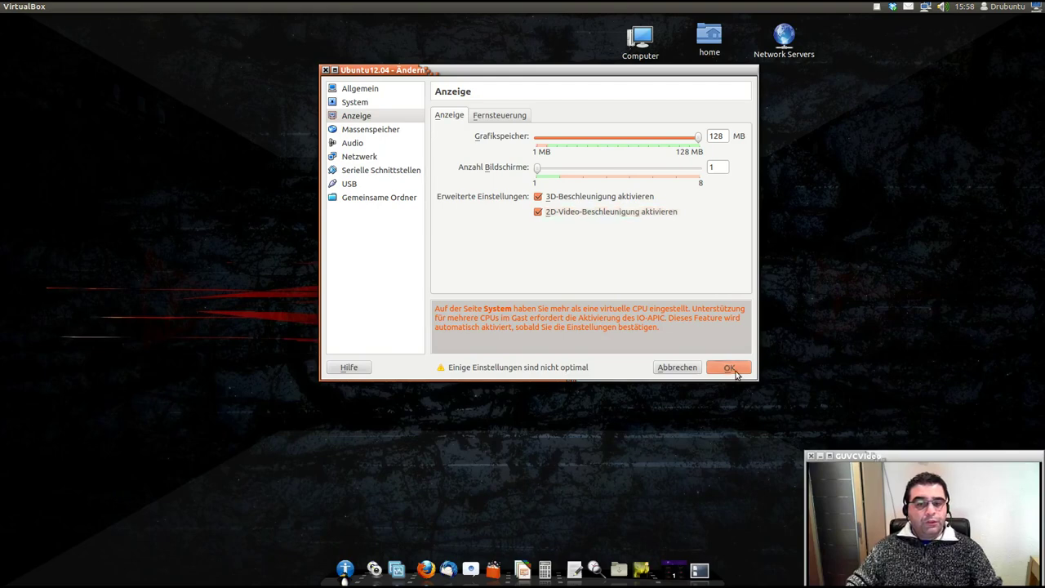
{"action": "left_click", "coordinate": [734, 370]}
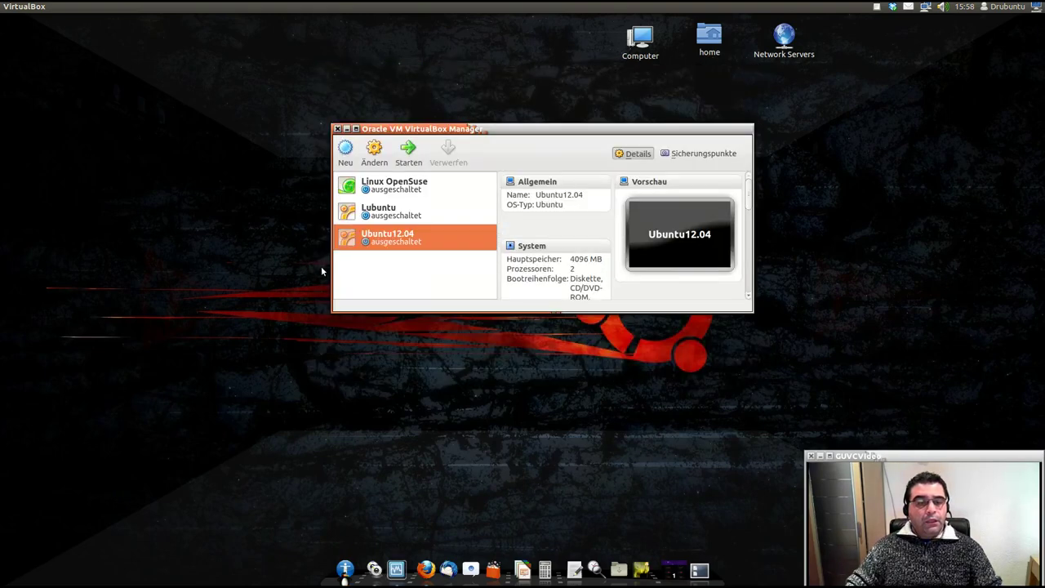
- Start the Ubuntu12.04 machine with ubuntu-12.04.1-desktop-amd64.iso from Downloads as its installation medium
{"action": "left_click", "coordinate": [409, 154]}
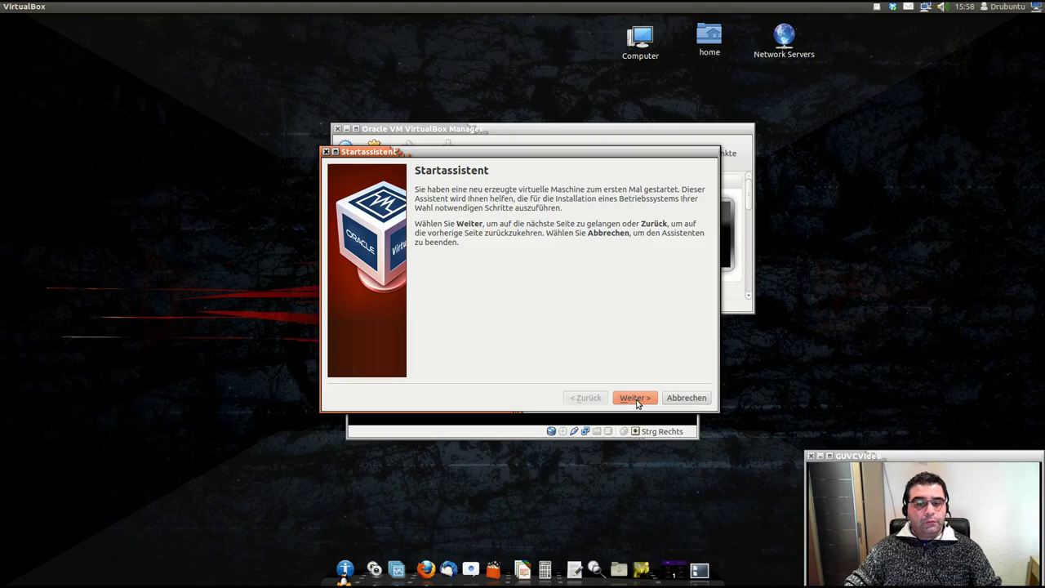
{"action": "left_click", "coordinate": [636, 400]}
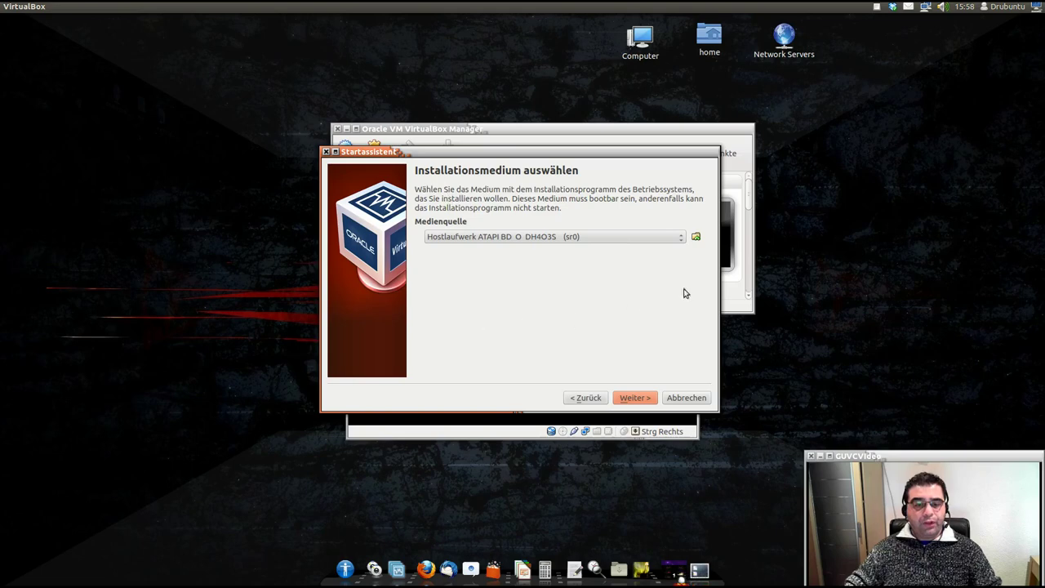
{"action": "left_click", "coordinate": [696, 238]}
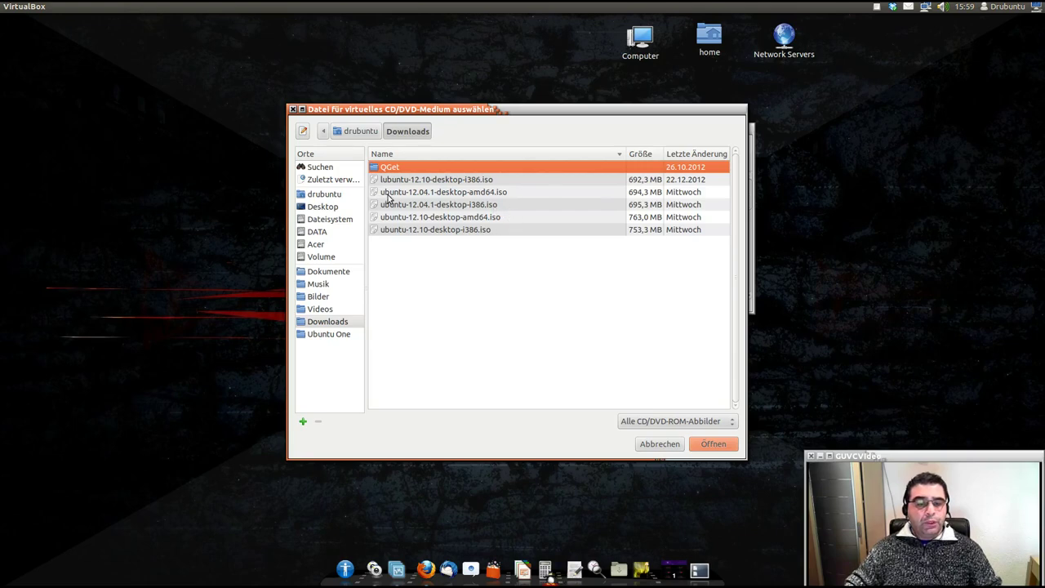
{"action": "left_click", "coordinate": [438, 194]}
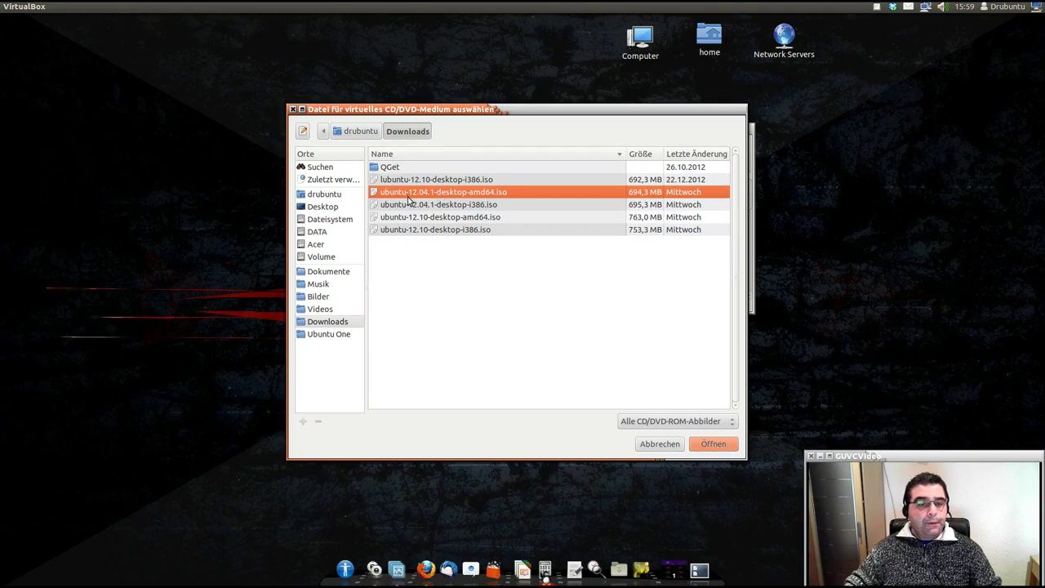
{"action": "left_click", "coordinate": [722, 446]}
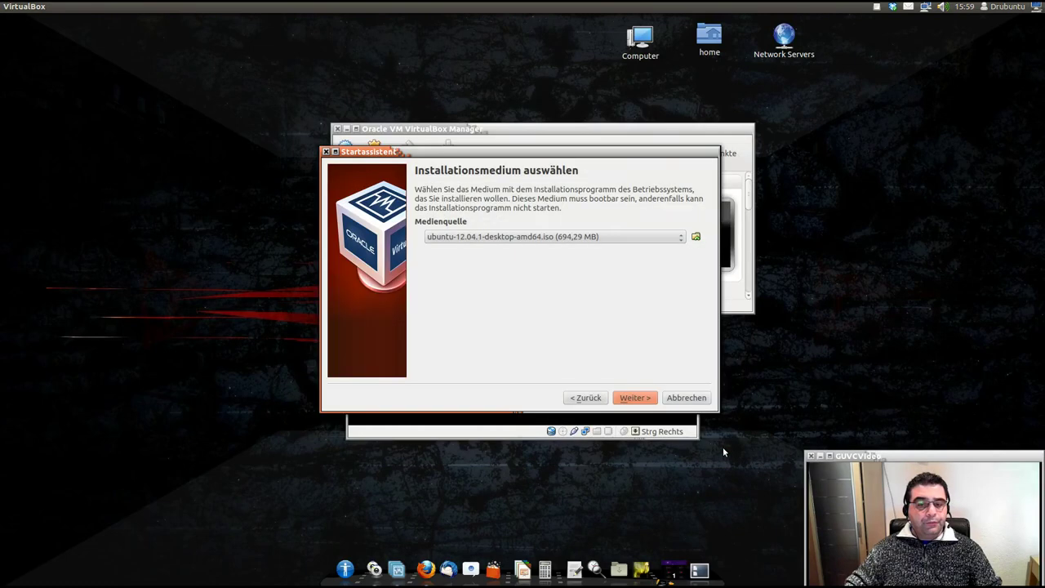
{"action": "left_click", "coordinate": [627, 398]}
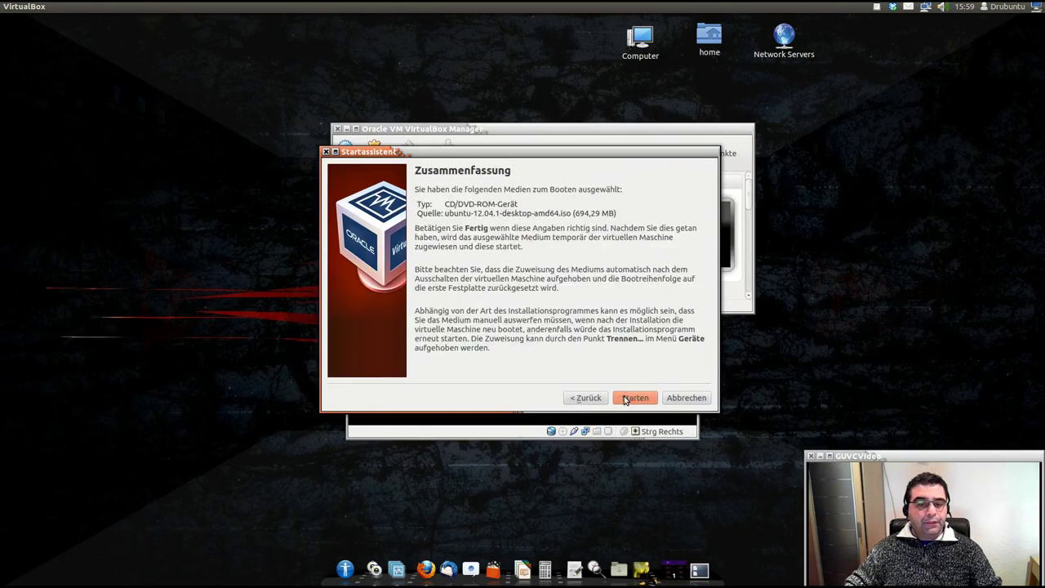
{"action": "left_click", "coordinate": [635, 398]}
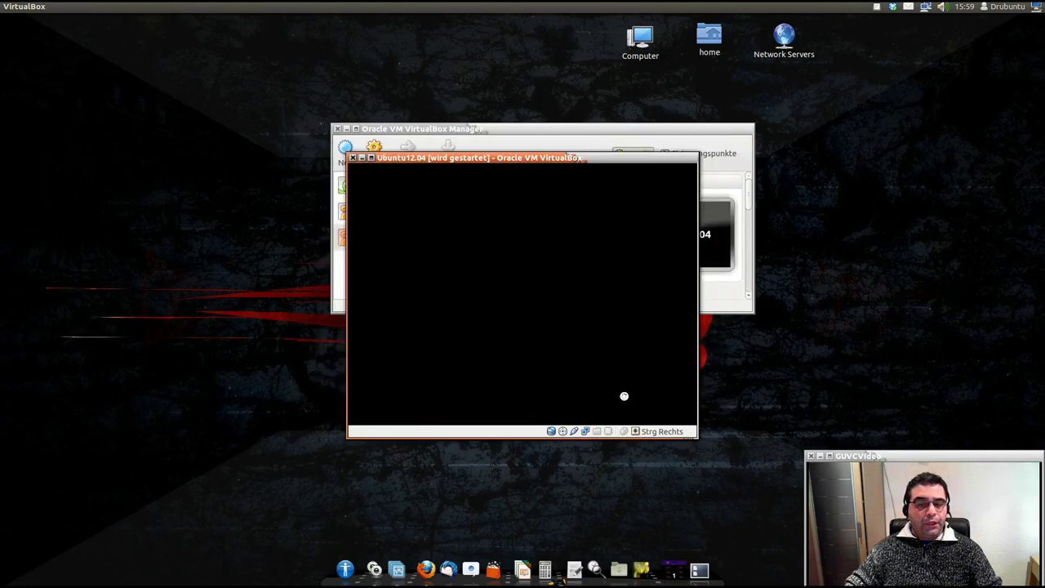
- Resize and reposition the running Ubuntu12.04 machine's window so its whole guest screen fits on the desktop
{"action": "left_click_drag", "start_coordinate": [534, 157], "coordinate": [515, 91]}
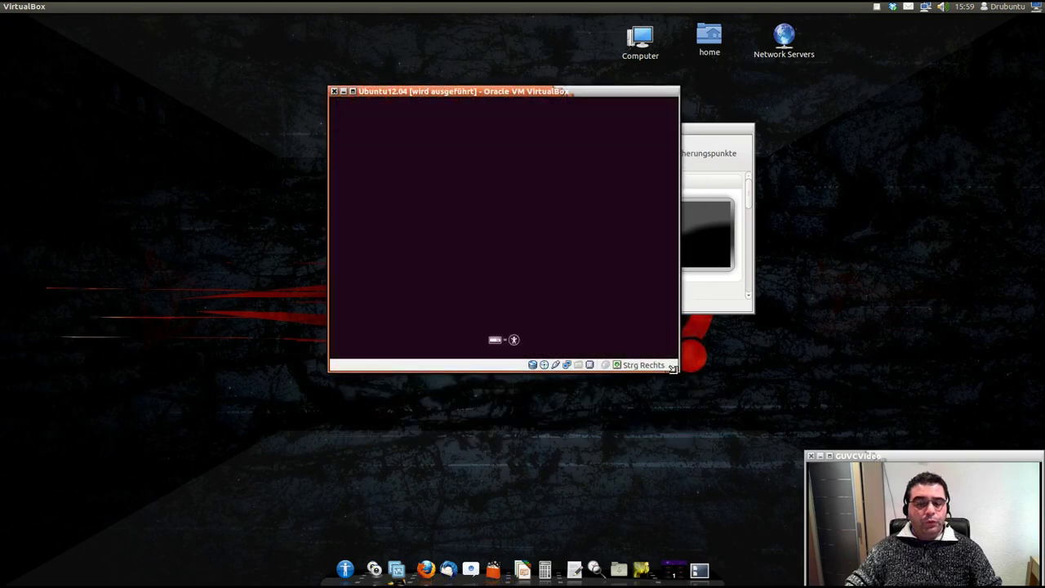
{"action": "left_click_drag", "start_coordinate": [667, 371], "coordinate": [802, 481]}
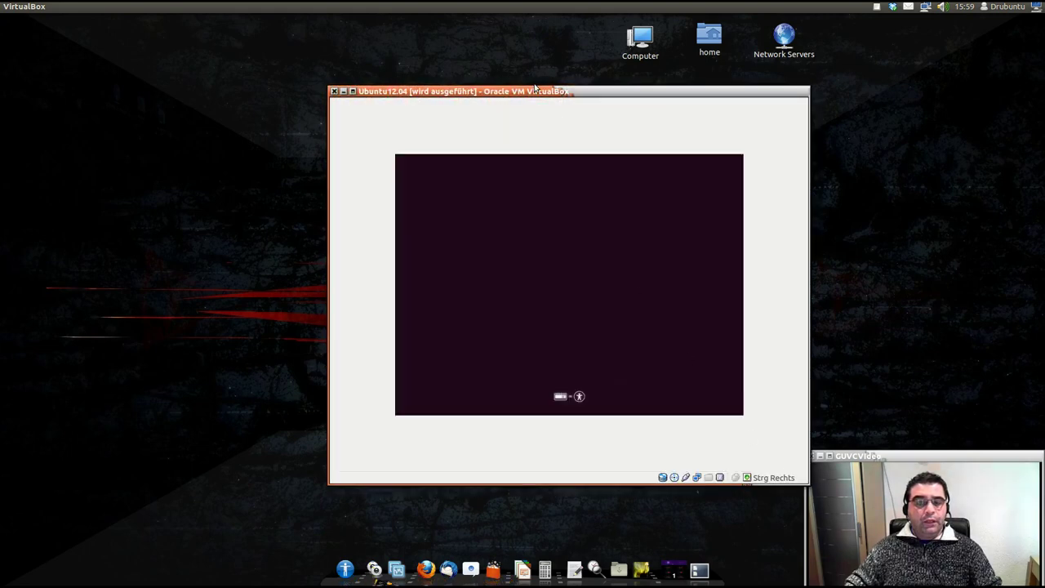
{"action": "left_click_drag", "start_coordinate": [537, 92], "coordinate": [440, 71]}
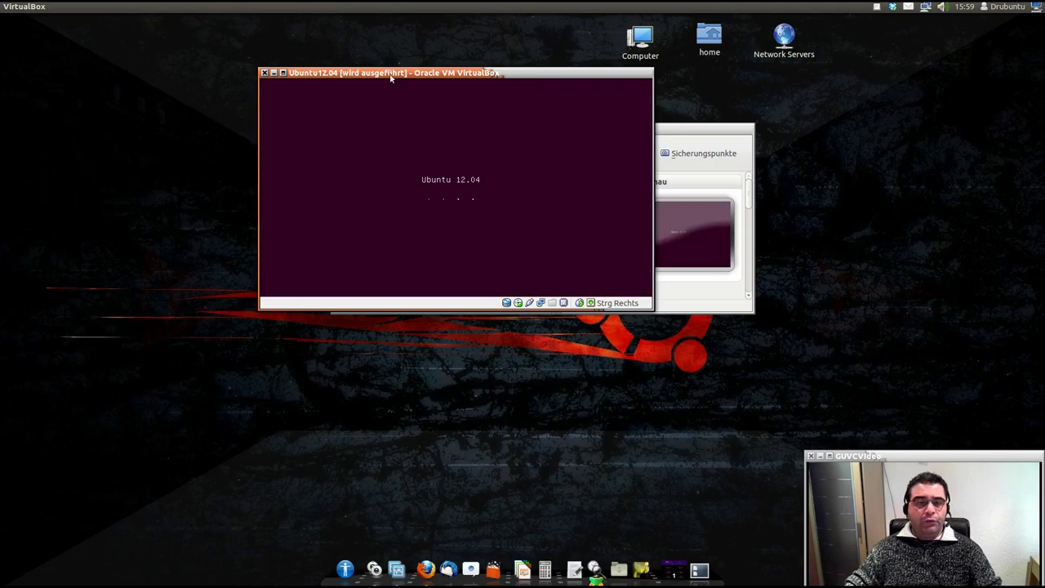
{"action": "left_click_drag", "start_coordinate": [395, 77], "coordinate": [454, 98]}
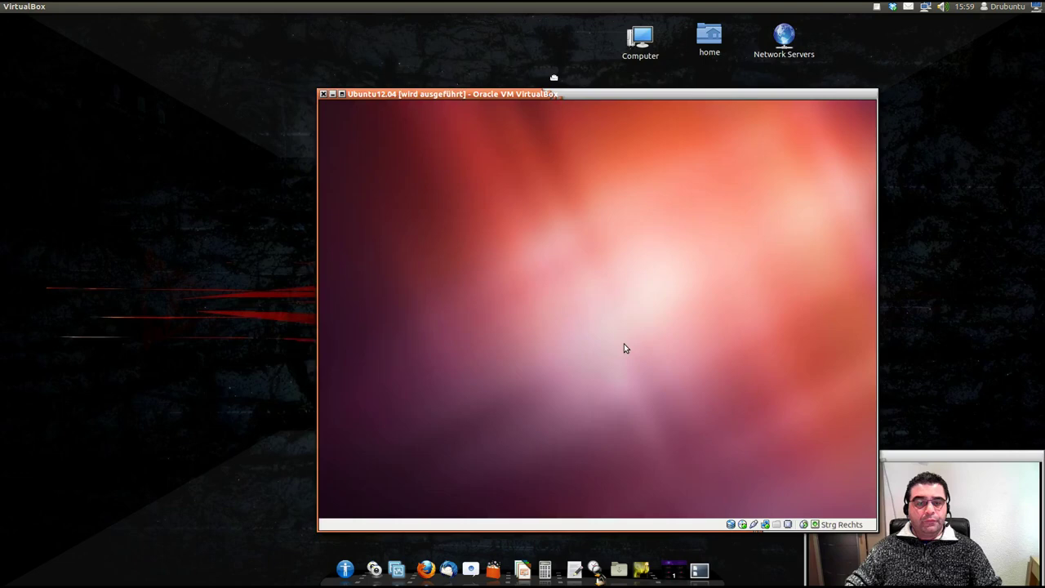
{"action": "left_click_drag", "start_coordinate": [624, 344], "coordinate": [560, 304]}
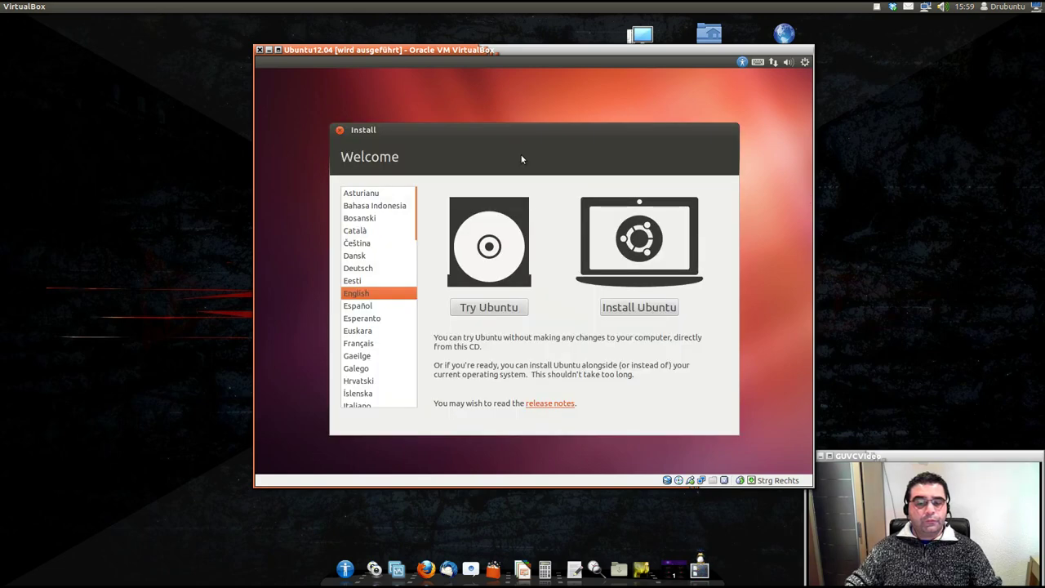
- Begin installing Ubuntu in Deutsch, with updates downloaded during installation and third-party software included
{"action": "left_click", "coordinate": [347, 269]}
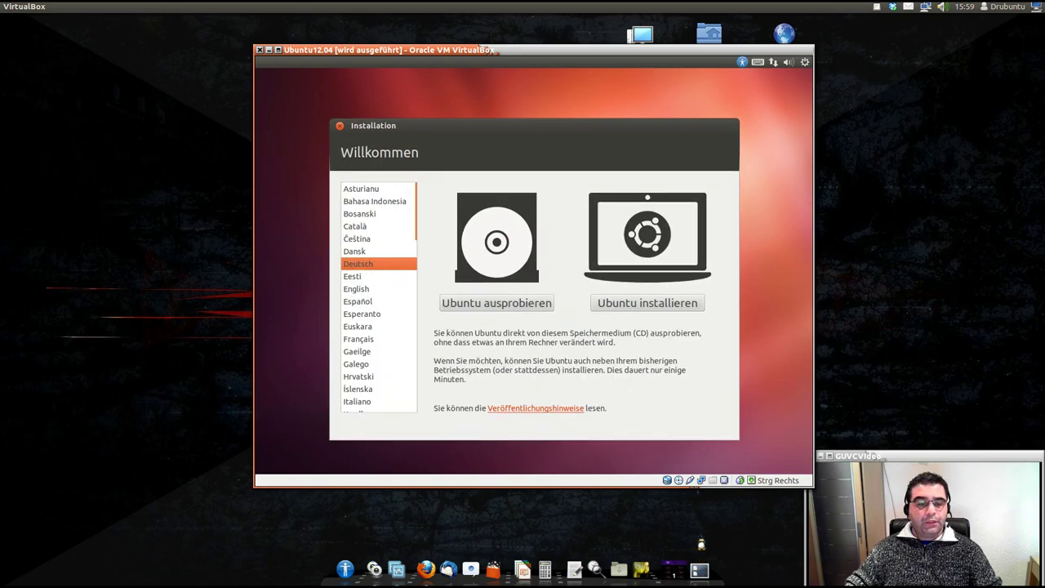
{"action": "left_click", "coordinate": [612, 301]}
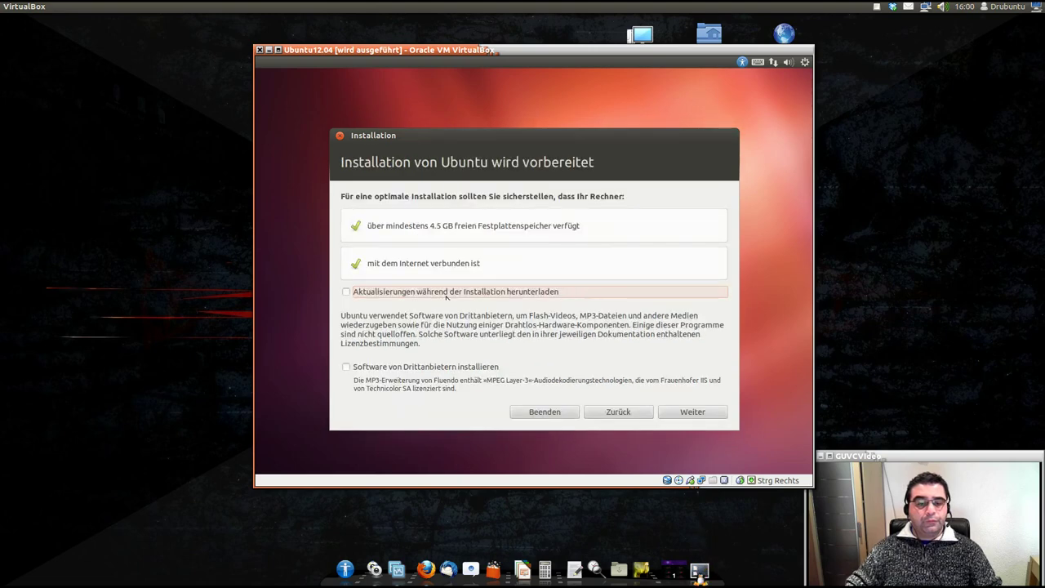
{"action": "left_click", "coordinate": [346, 292]}
{"action": "left_click", "coordinate": [346, 368]}
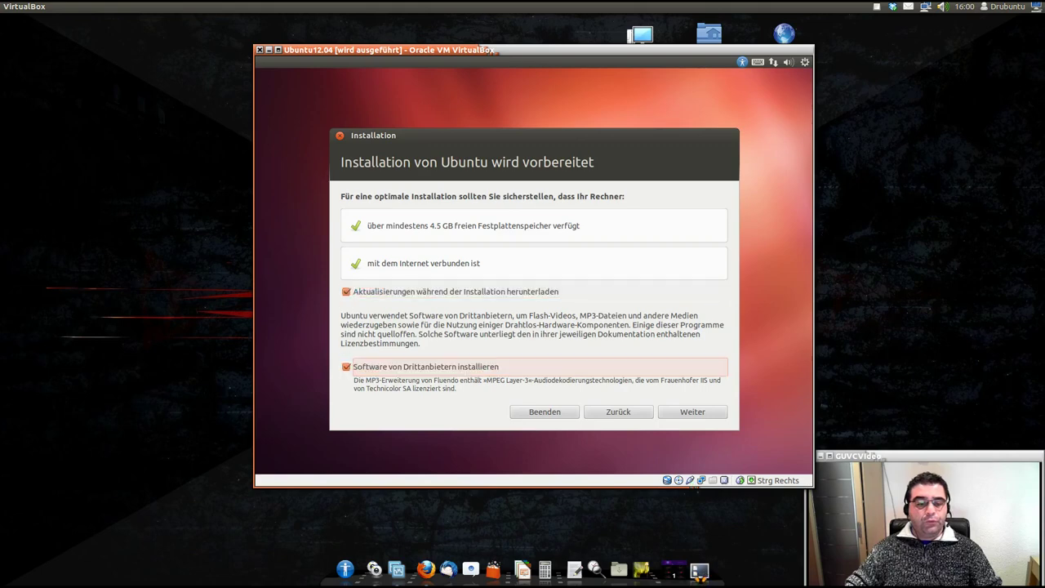
{"action": "left_click", "coordinate": [679, 413]}
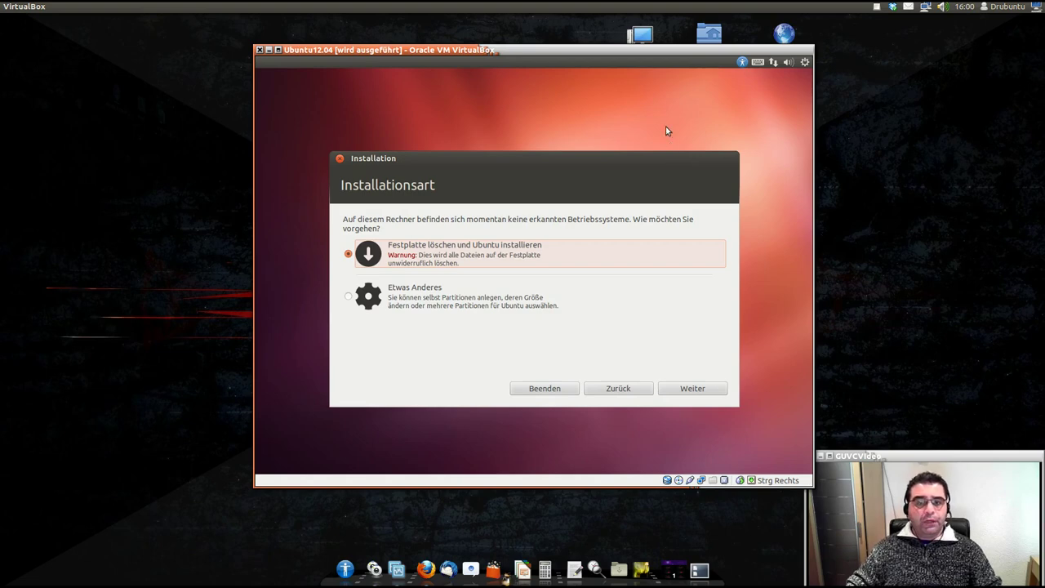
- Choose to erase the whole virtual disk and install Ubuntu on it, accepting Berlin as the location
{"action": "left_click", "coordinate": [682, 389]}
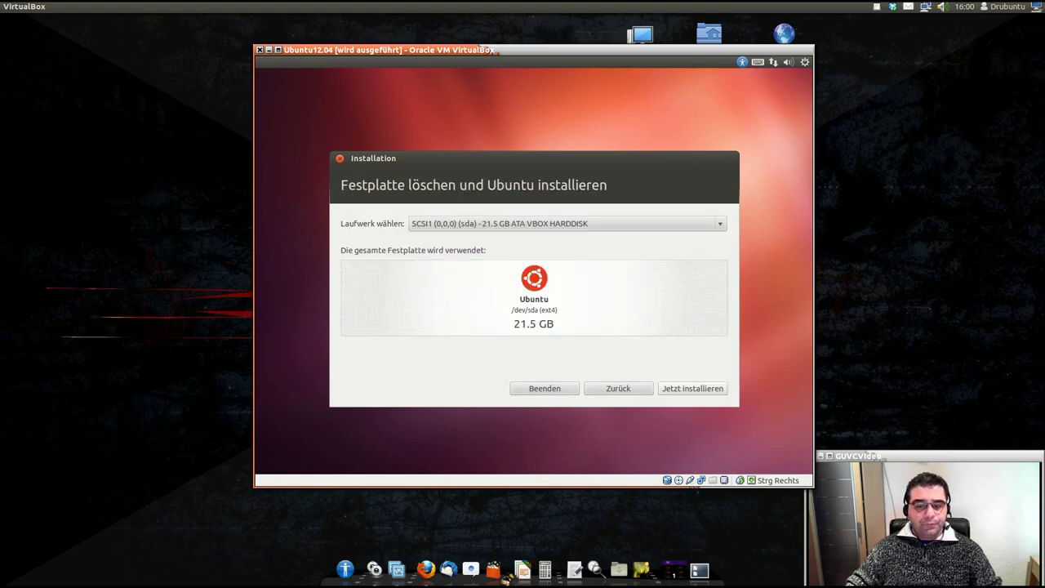
{"action": "left_click", "coordinate": [683, 389]}
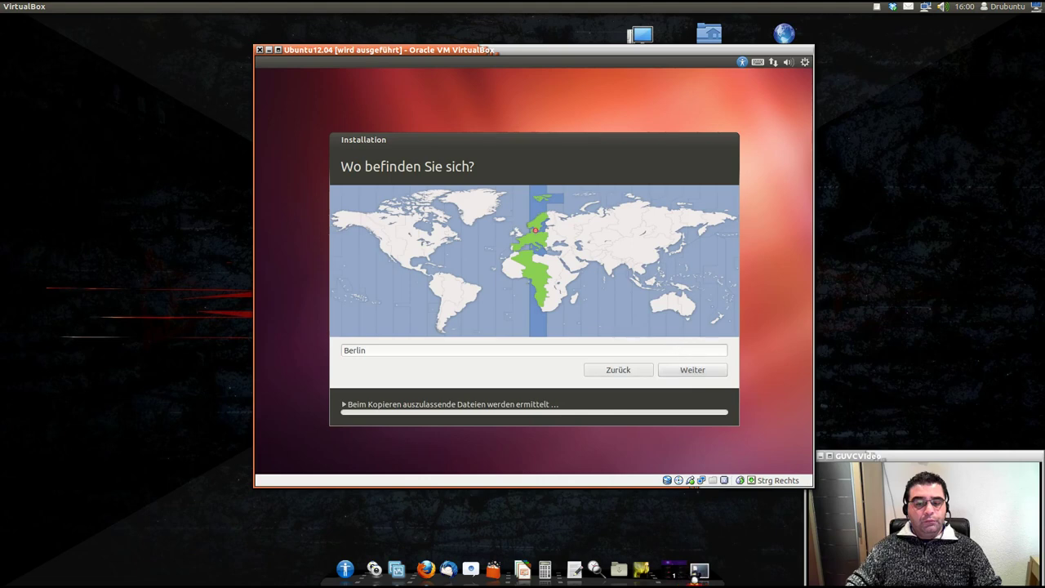
{"action": "left_click", "coordinate": [690, 371]}
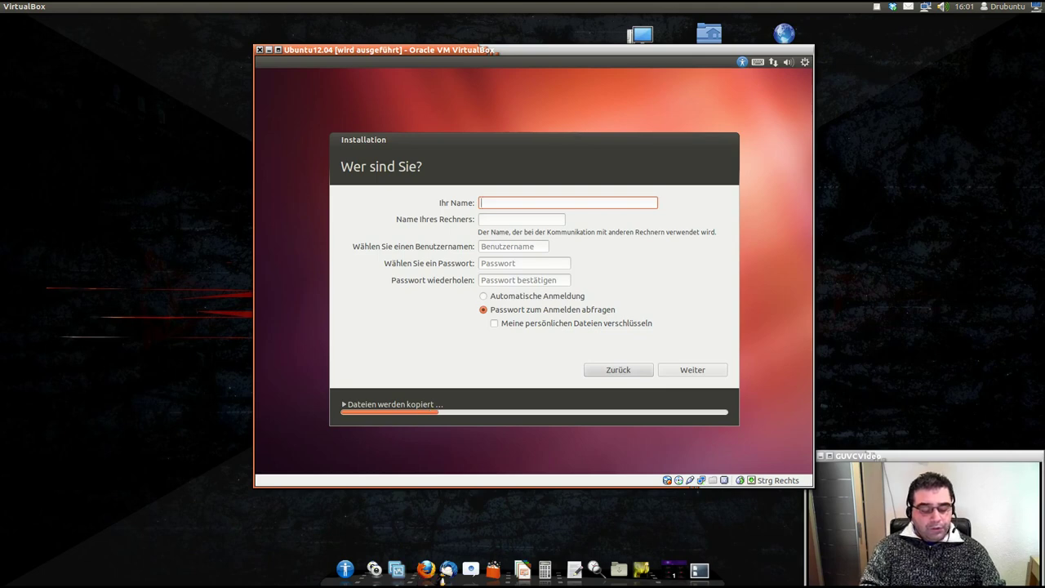
- Set up the installation's user account with the name Ubuntu12.04, enter and confirm the account password, and continue the installation
{"action": "type", "text": "U"}
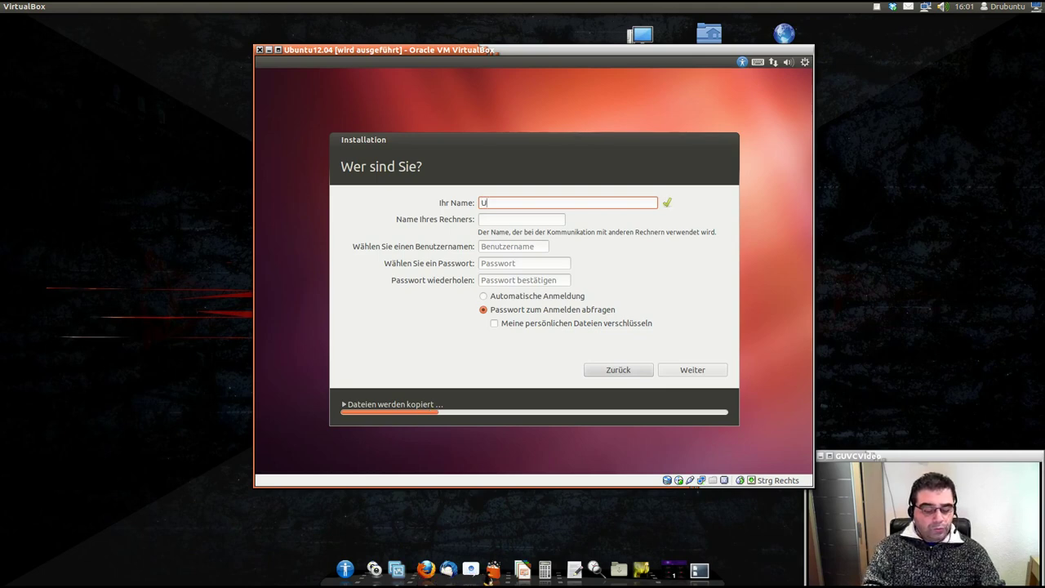
{"action": "type", "text": "buntu12.04"}
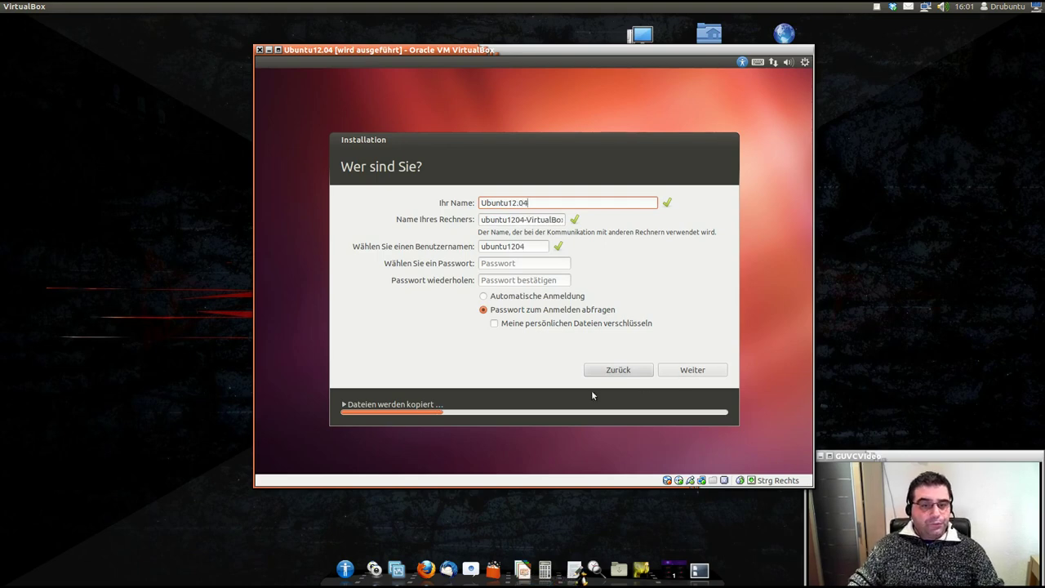
{"action": "left_click", "coordinate": [527, 262]}
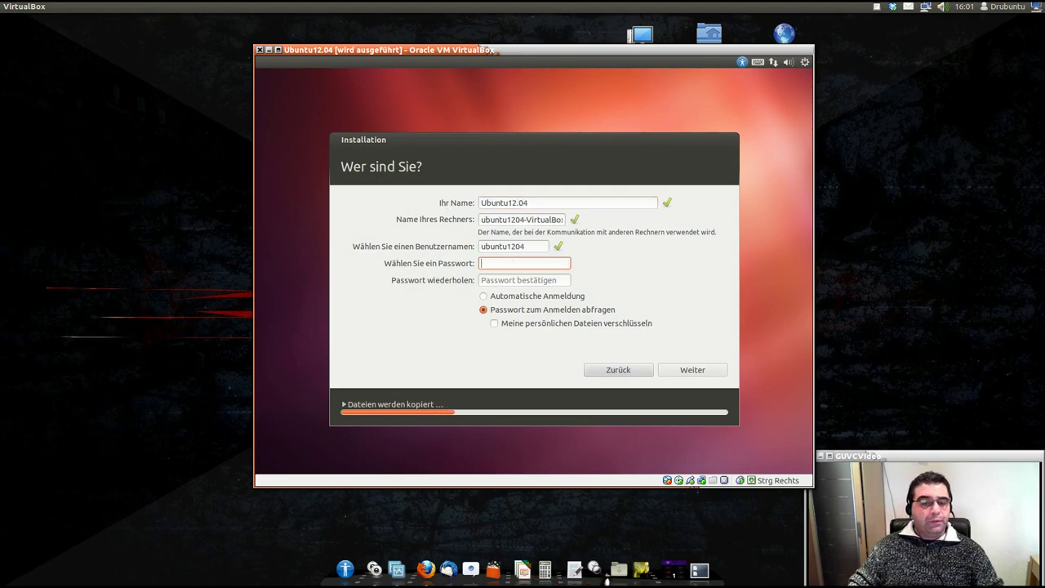
{"action": "type", "text": "********"}
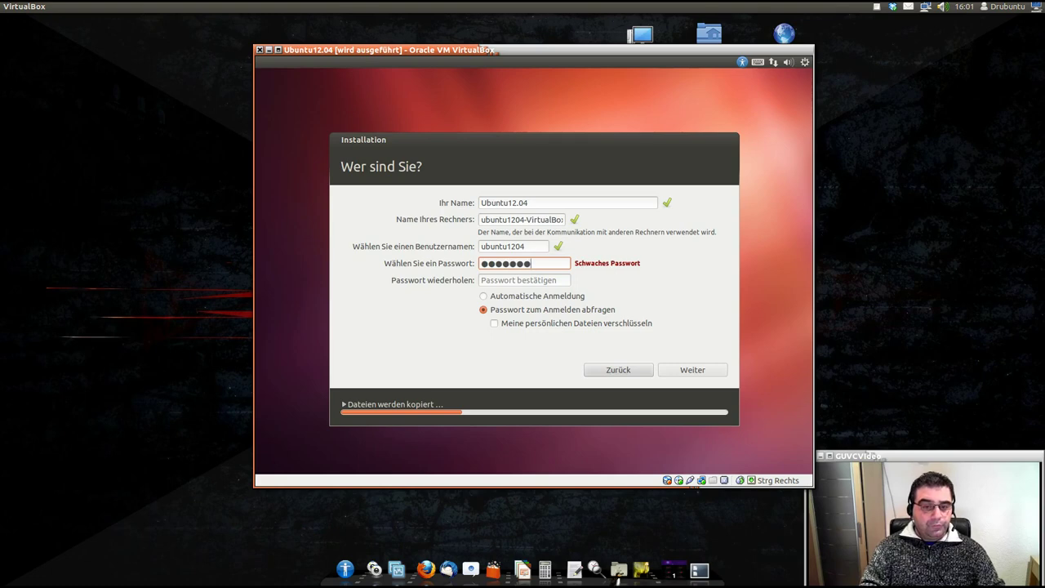
{"action": "key", "text": "Tab"}
{"action": "type", "text": "********"}
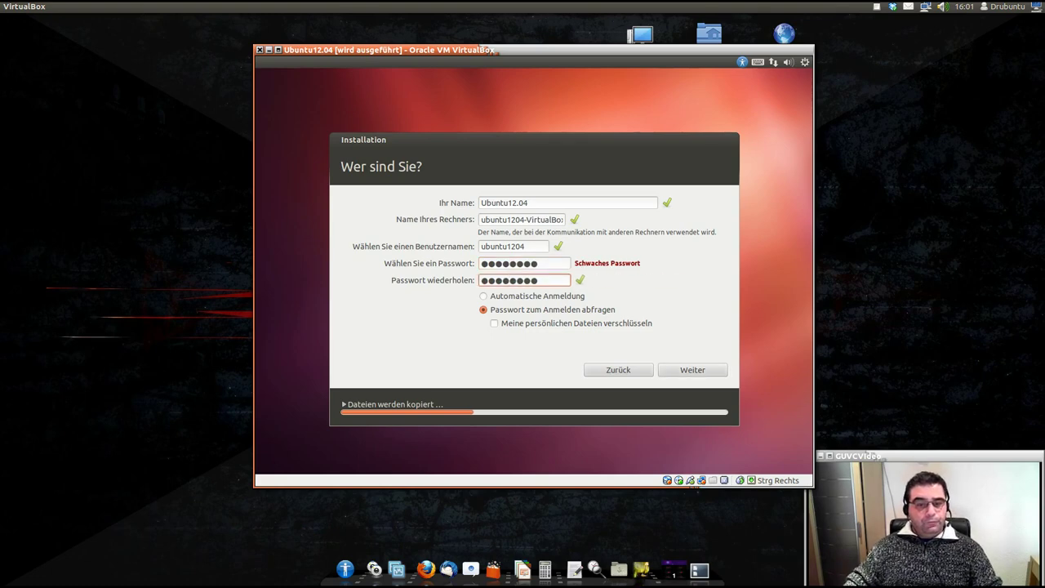
{"action": "left_click", "coordinate": [691, 371]}
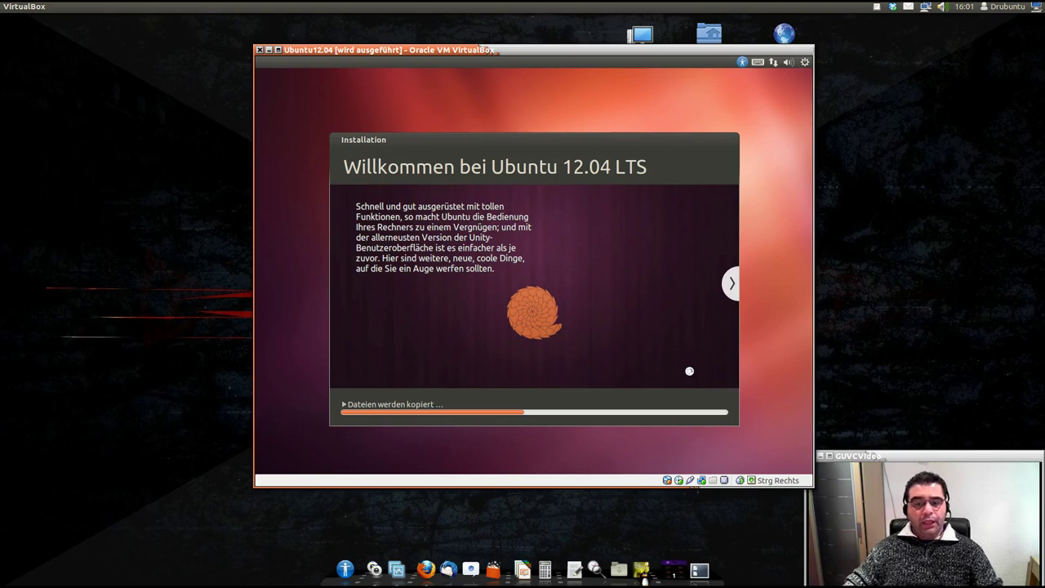
{"action": "left_click", "coordinate": [877, 6]}
{"action": "left_click", "coordinate": [883, 36]}
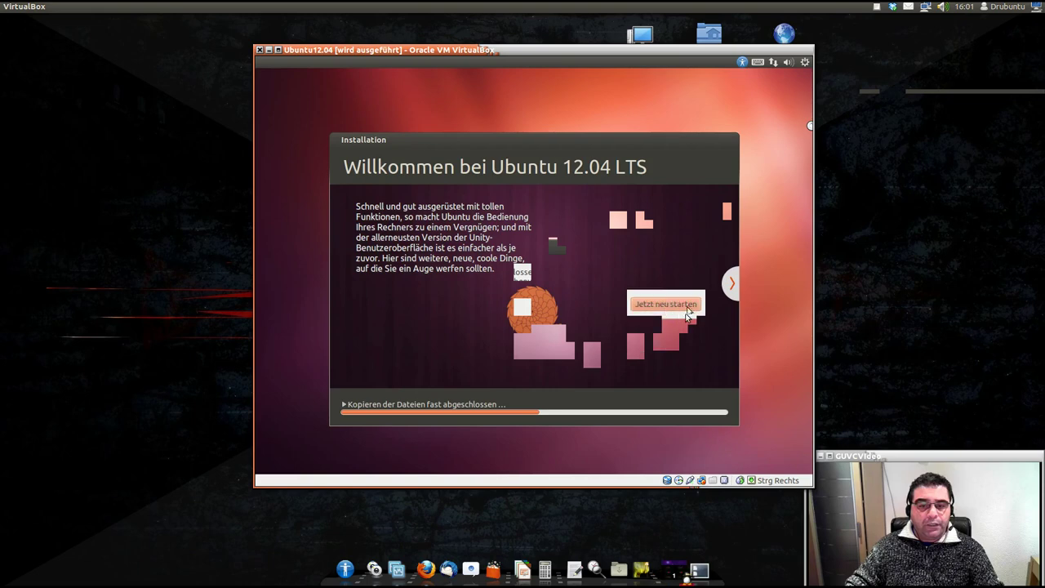
- Restart the machine from the finished installation and log in to the Ubuntu12.04 account with the account password
{"action": "left_click", "coordinate": [684, 305]}
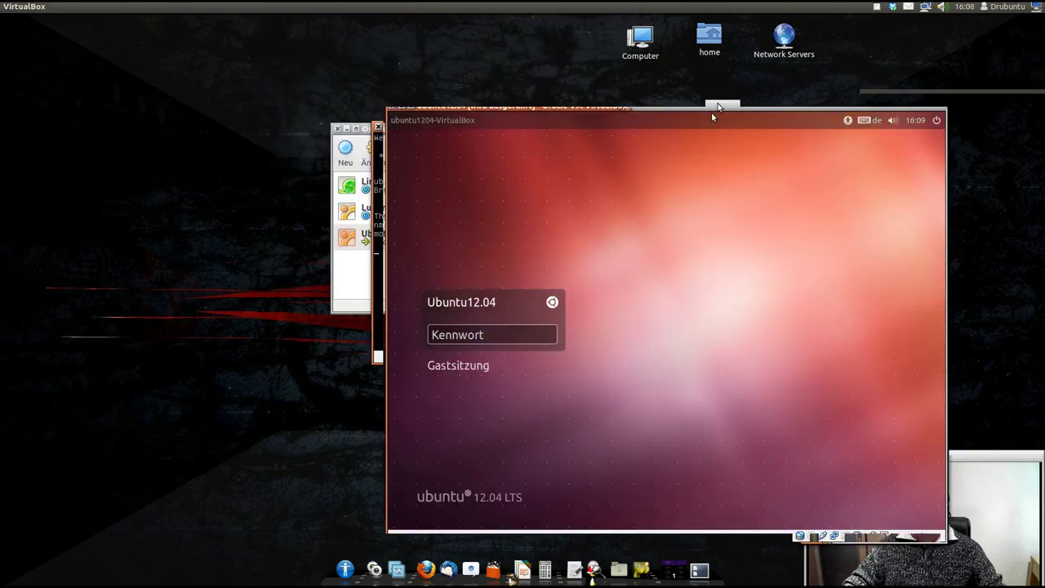
{"action": "left_click_drag", "start_coordinate": [711, 115], "coordinate": [586, 71]}
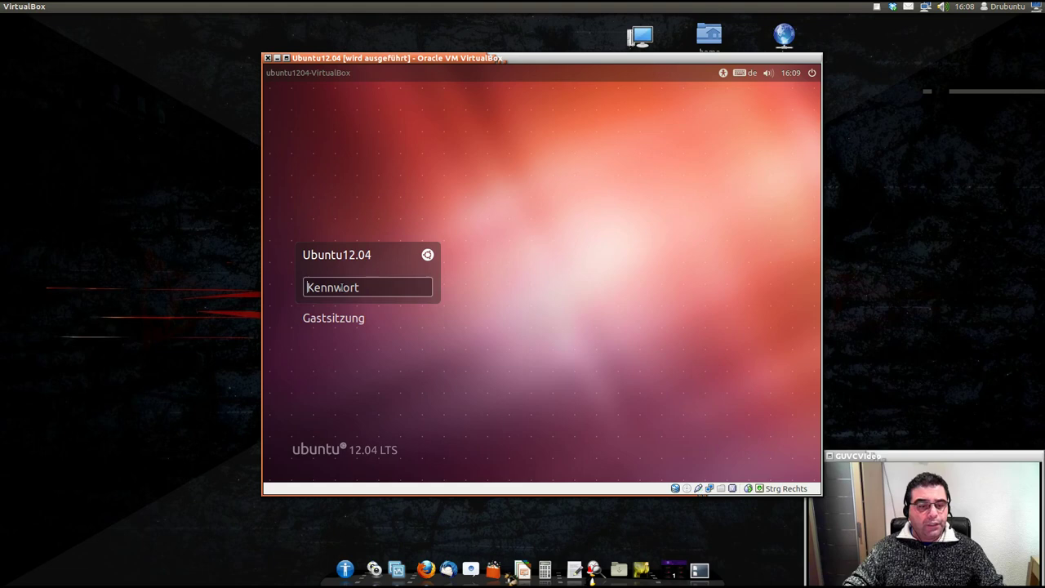
{"action": "type", "text": "••••••••"}
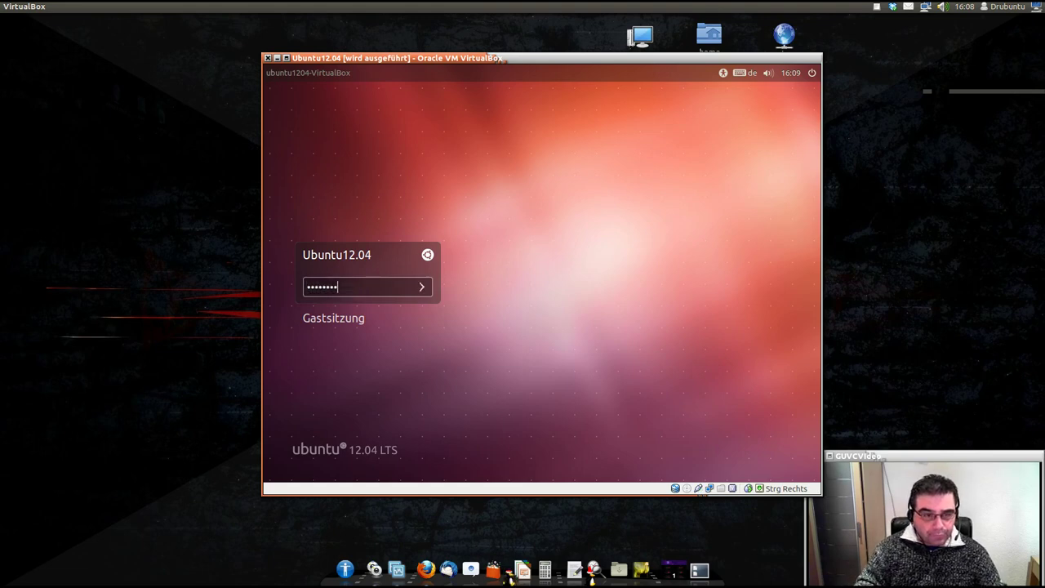
{"action": "key", "text": "Return"}
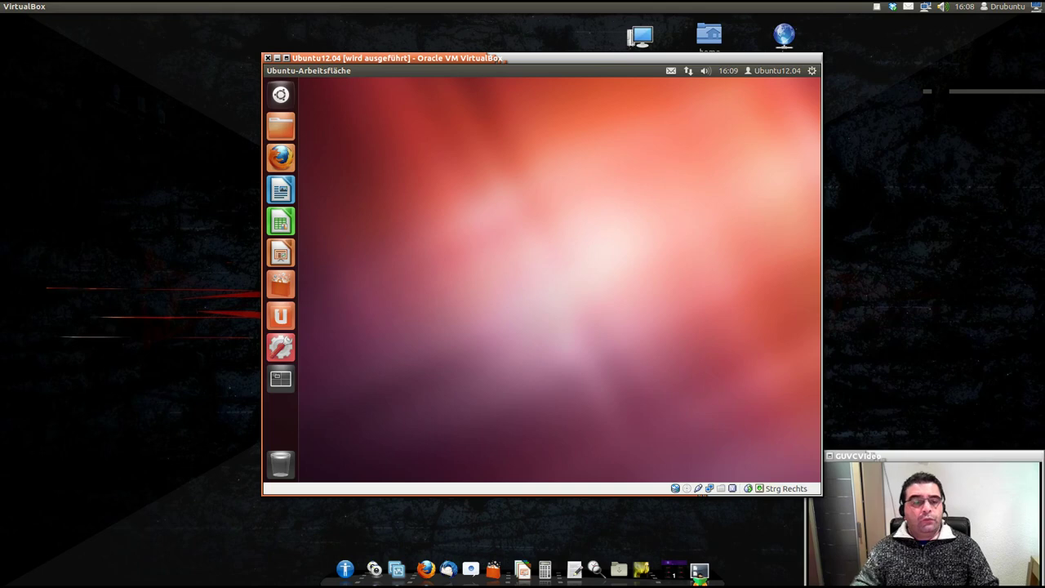
- Insert the VirtualBox Guest Additions disc in the running machine and run its installer, authorising it with the account password
{"action": "left_click_drag", "start_coordinate": [362, 58], "coordinate": [328, 62]}
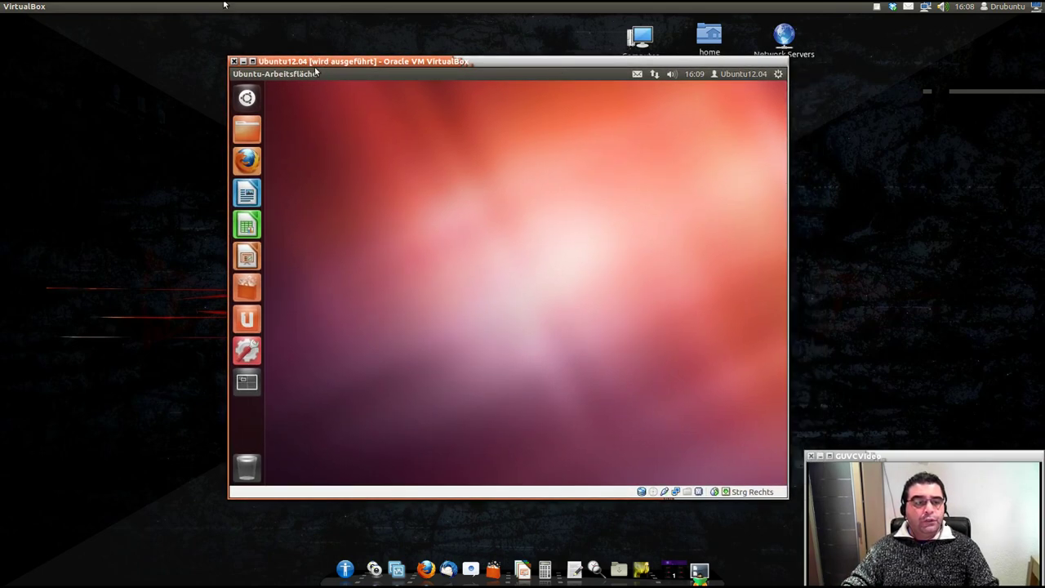
{"action": "mouse_move", "coordinate": [166, 10]}
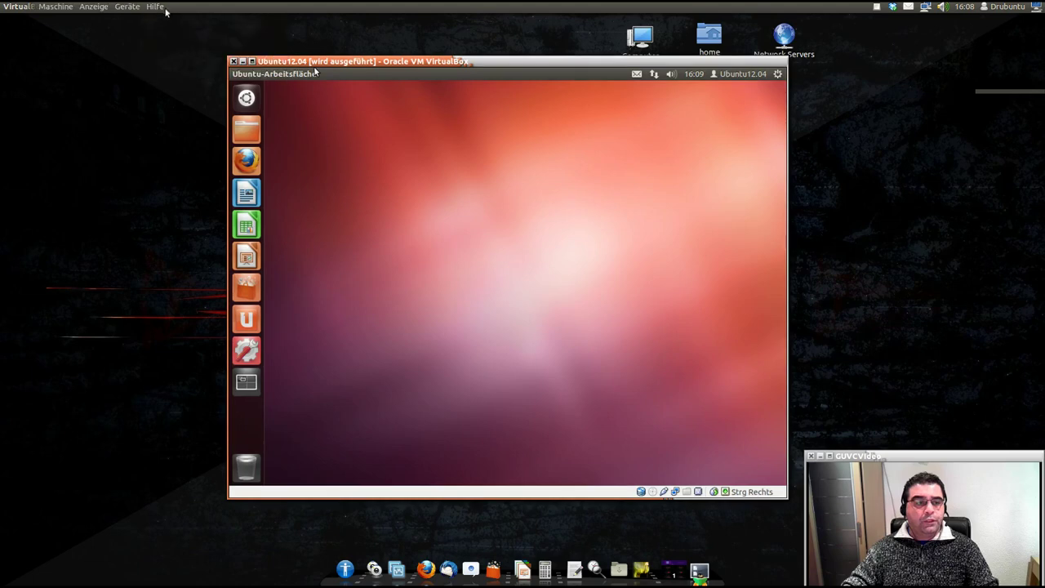
{"action": "left_click", "coordinate": [127, 6]}
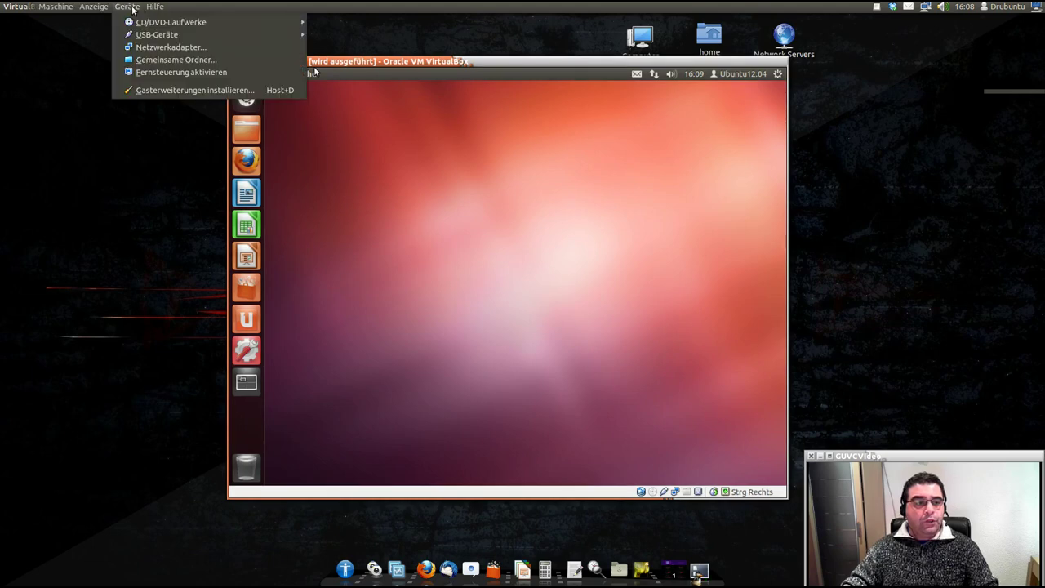
{"action": "left_click", "coordinate": [225, 90]}
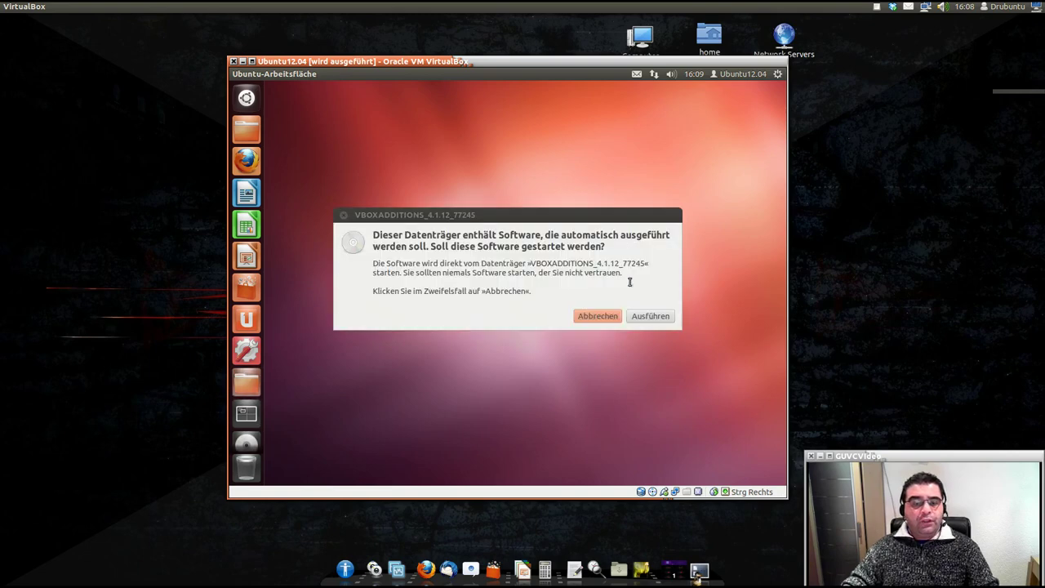
{"action": "left_click", "coordinate": [653, 316]}
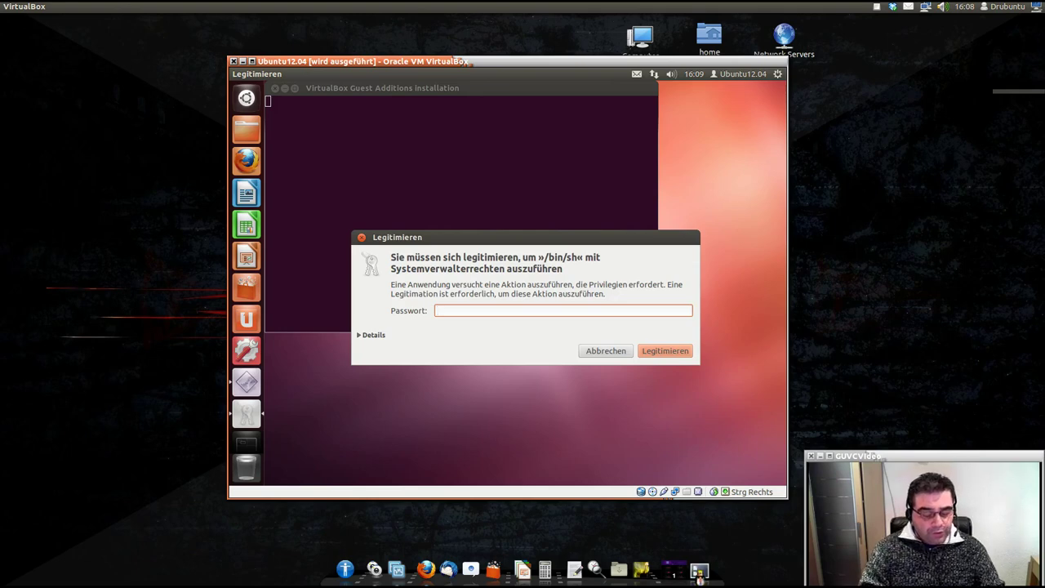
{"action": "type", "text": "•••••••"}
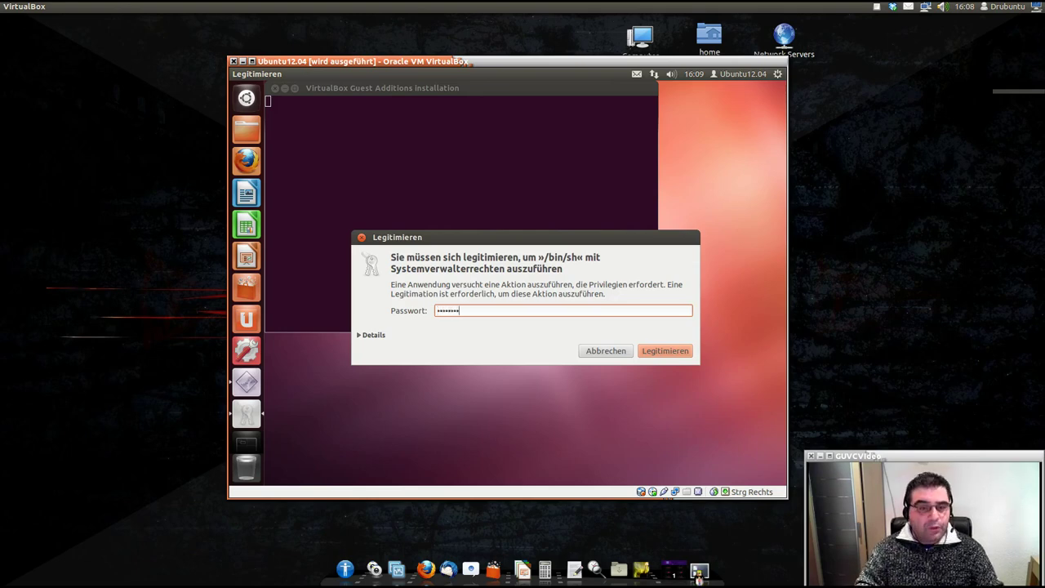
{"action": "key", "text": "Return"}
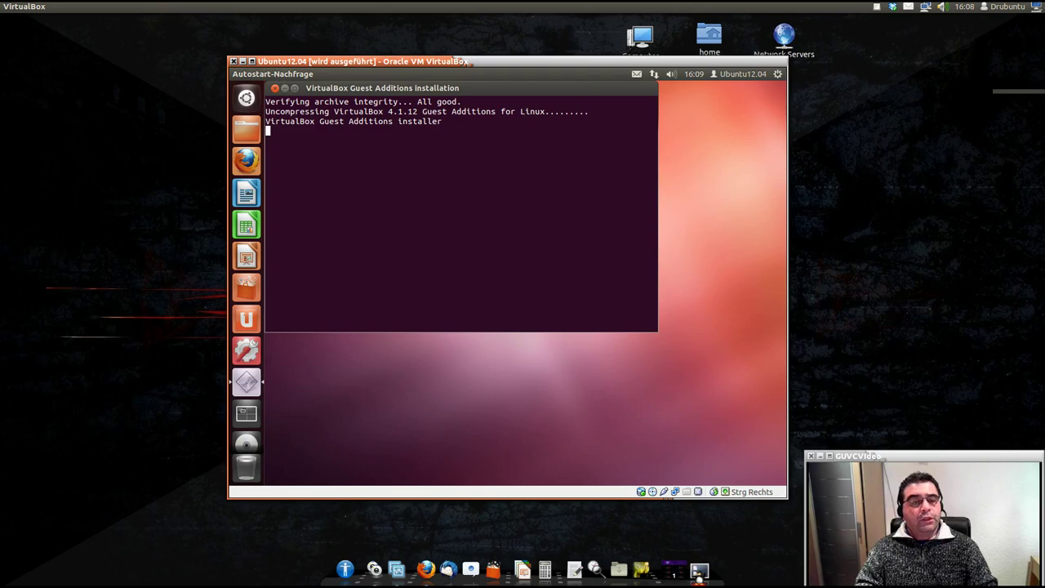